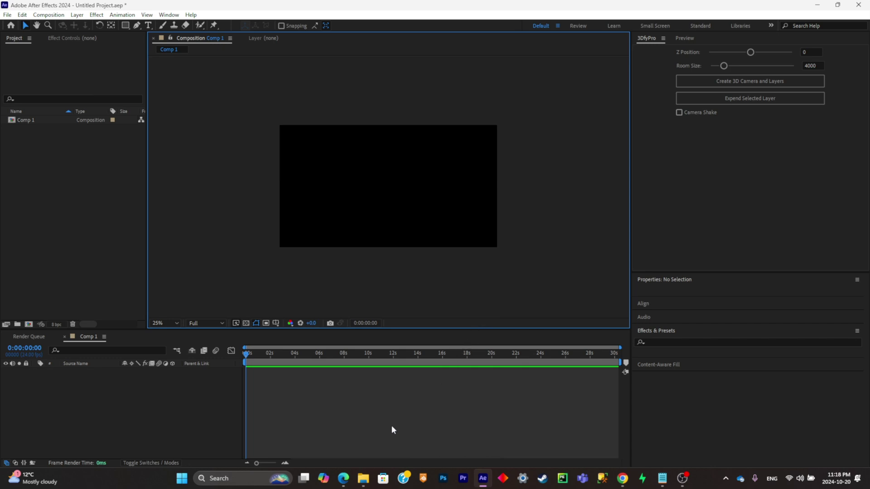
Step: Import the ocean texture video, the upscaled world map PNG and the cirrostratus clouds PNG from the vidski folder into the project
click(363, 478)
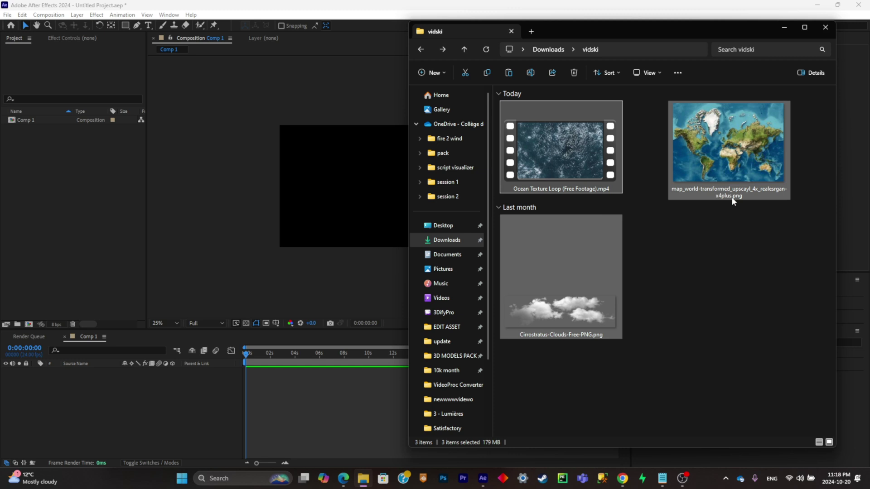
click(613, 214)
drag(754, 141, 737, 156)
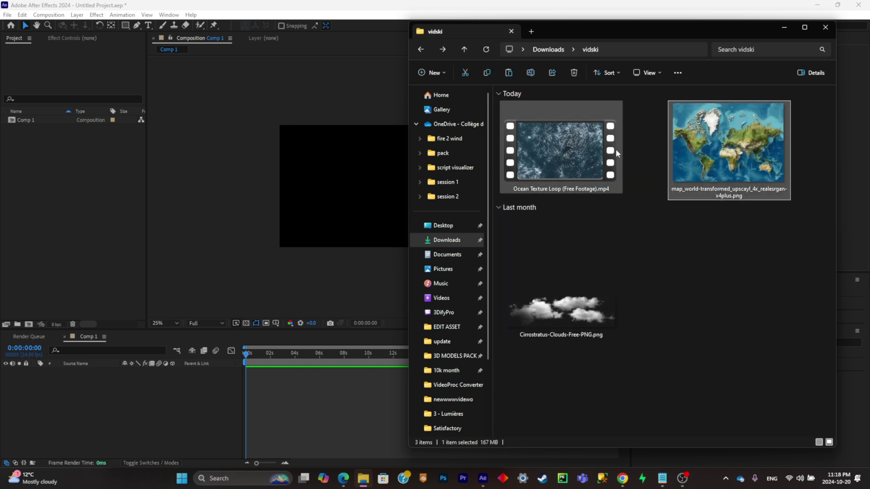
click(616, 148)
click(614, 267)
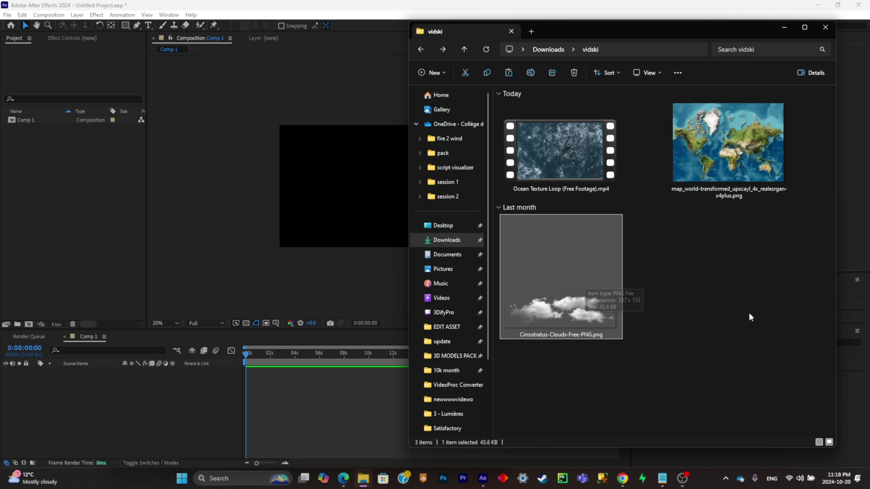
drag(748, 312, 607, 172)
drag(549, 149, 90, 209)
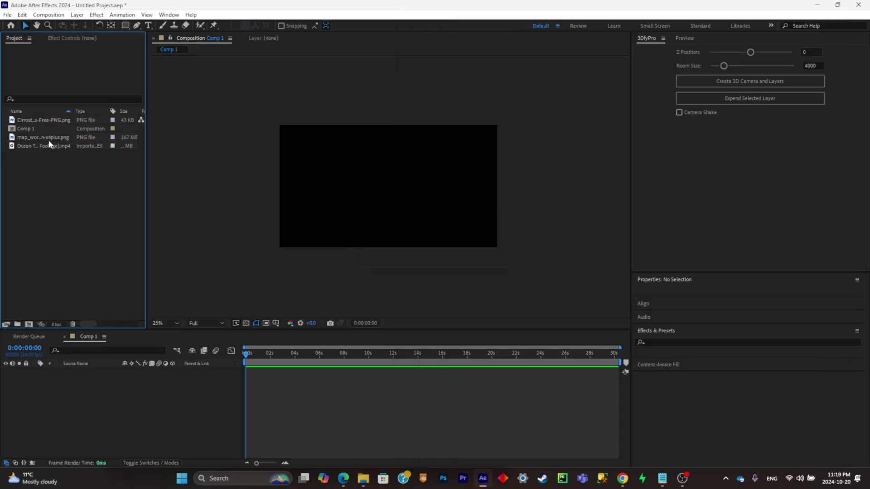
Step: Place map_world-transformed.webp in Comp 1 and scale it to 50%
drag(49, 137, 171, 385)
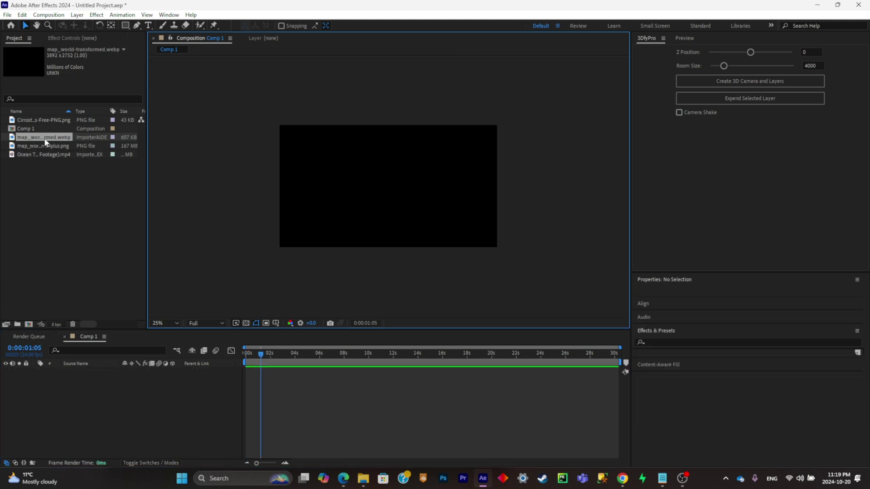
drag(44, 138, 130, 379)
key(s)
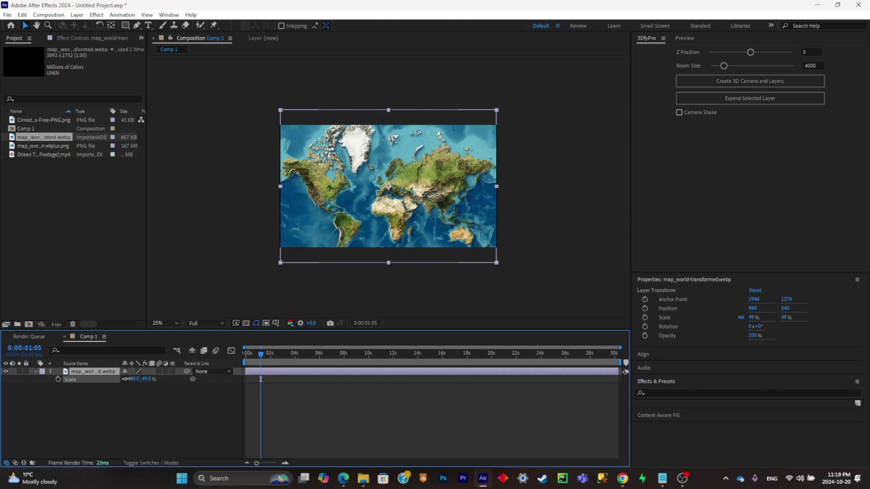
Step: Trace a closed shape path around Africa's coastline with the Pen tool, starting in the northwest and going around the southern tip
drag(368, 167, 351, 156)
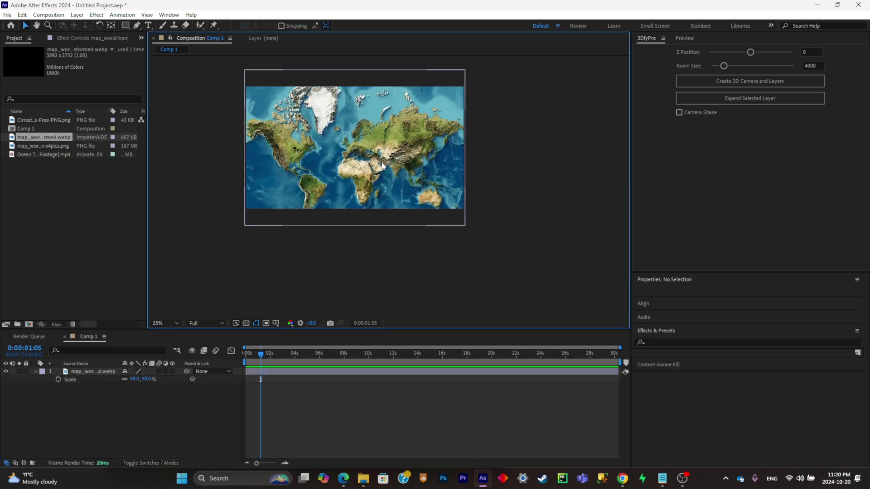
scroll(351, 156, up, 2)
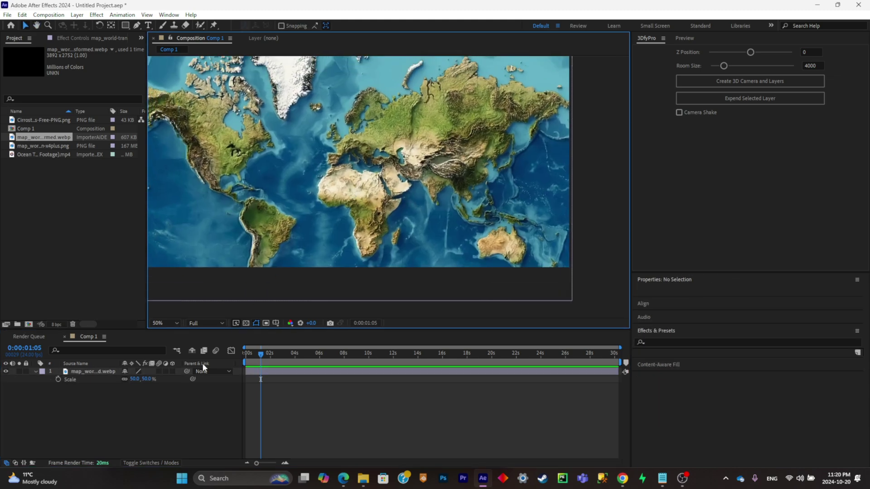
click(137, 25)
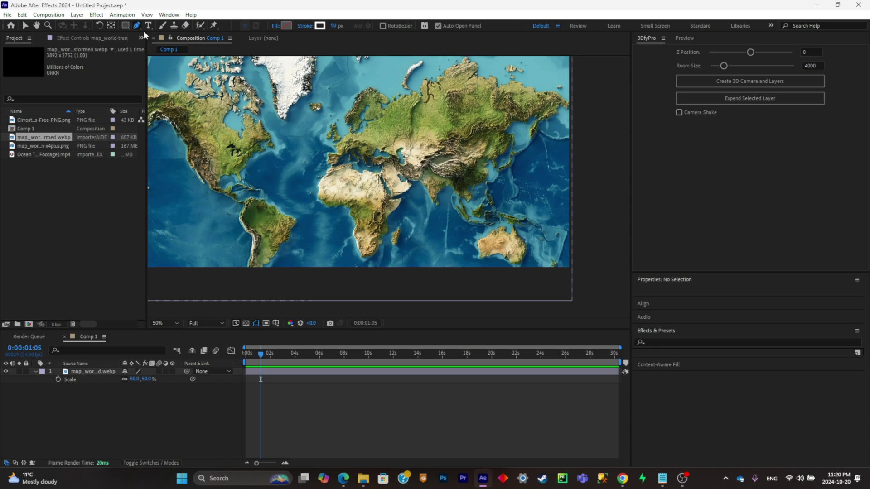
scroll(367, 177, up, 2)
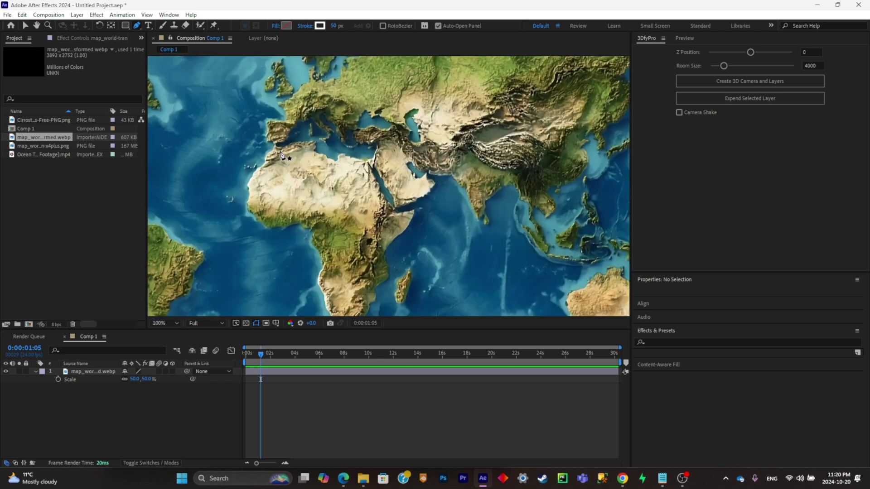
click(284, 147)
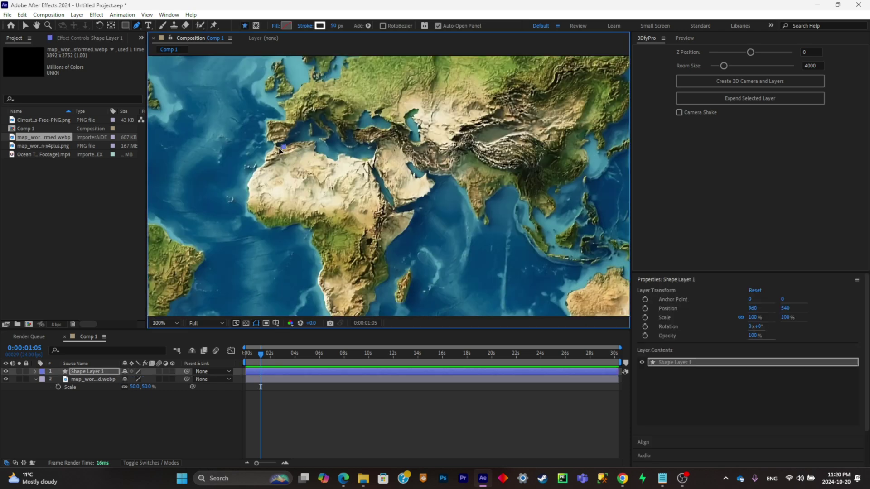
click(278, 146)
click(267, 154)
click(262, 164)
click(254, 170)
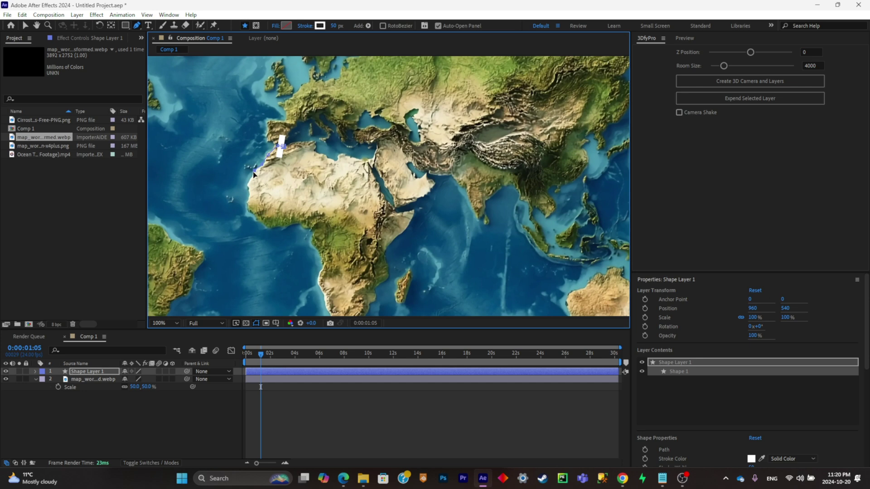
click(248, 176)
click(244, 188)
click(244, 199)
click(251, 214)
click(259, 224)
click(269, 230)
click(296, 223)
click(316, 231)
click(314, 248)
click(322, 263)
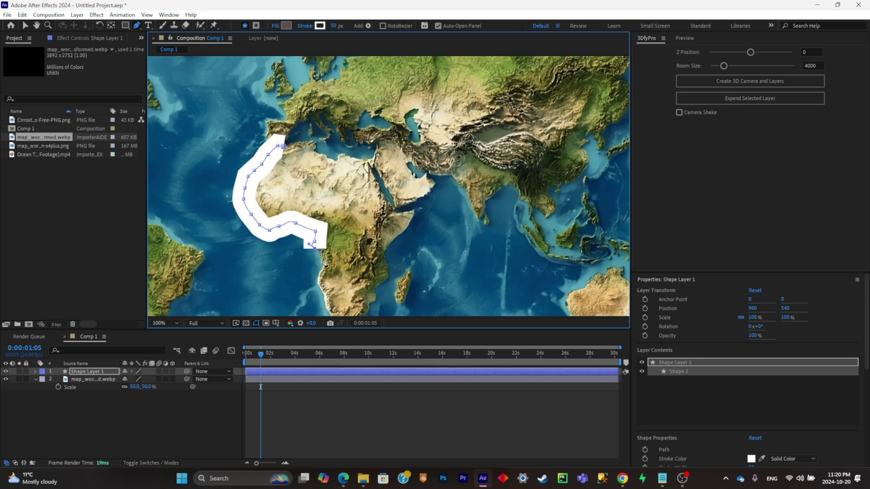
click(313, 277)
click(327, 308)
scroll(362, 294, down, 1)
drag(361, 294, 359, 239)
scroll(362, 222, up, 2)
click(310, 216)
click(314, 237)
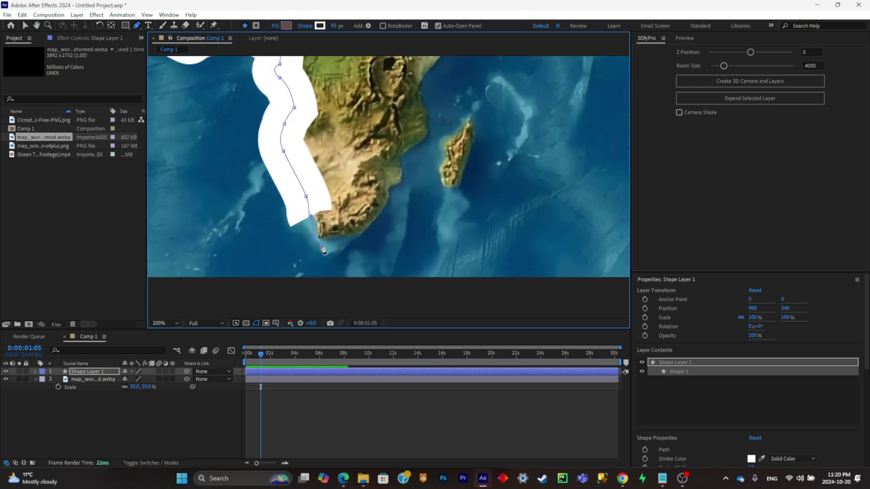
click(321, 245)
click(356, 231)
click(403, 157)
click(424, 117)
drag(424, 116, 360, 225)
click(377, 180)
click(415, 135)
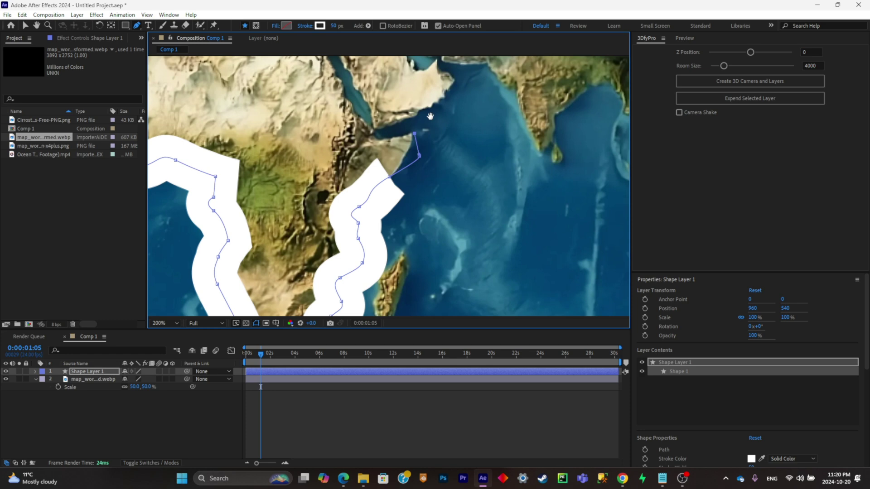
drag(414, 135, 429, 283)
click(424, 261)
click(385, 261)
click(374, 257)
click(362, 240)
click(351, 219)
click(340, 194)
click(337, 168)
click(317, 155)
click(273, 150)
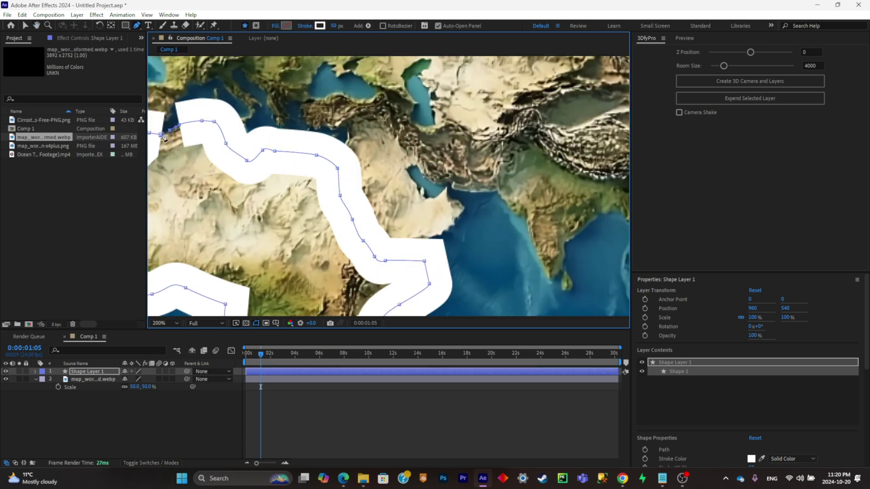
scroll(370, 147, down, 1)
drag(371, 149, 307, 135)
Step: Set the Africa outline's fill to None and its stroke width to 9 px
click(87, 371)
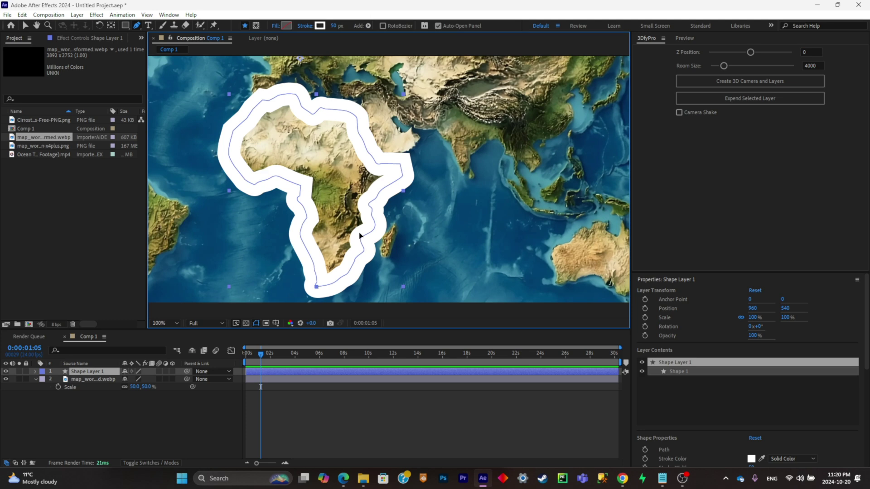
click(275, 26)
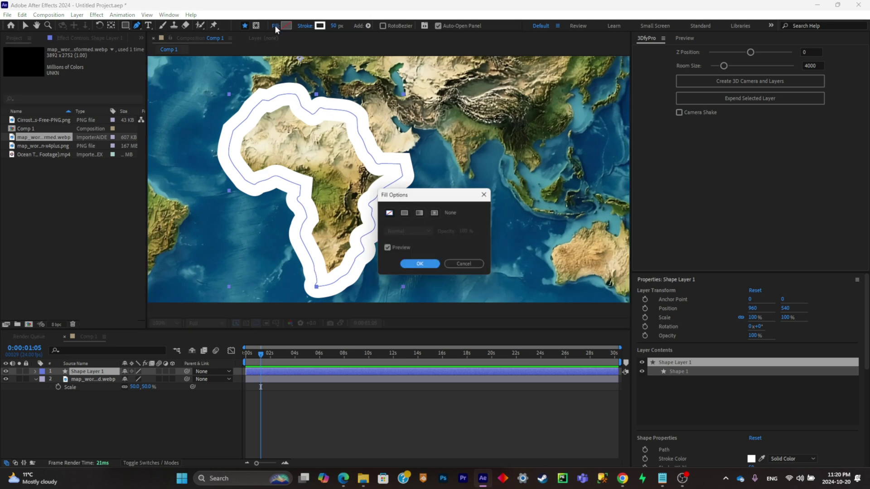
click(389, 212)
click(417, 265)
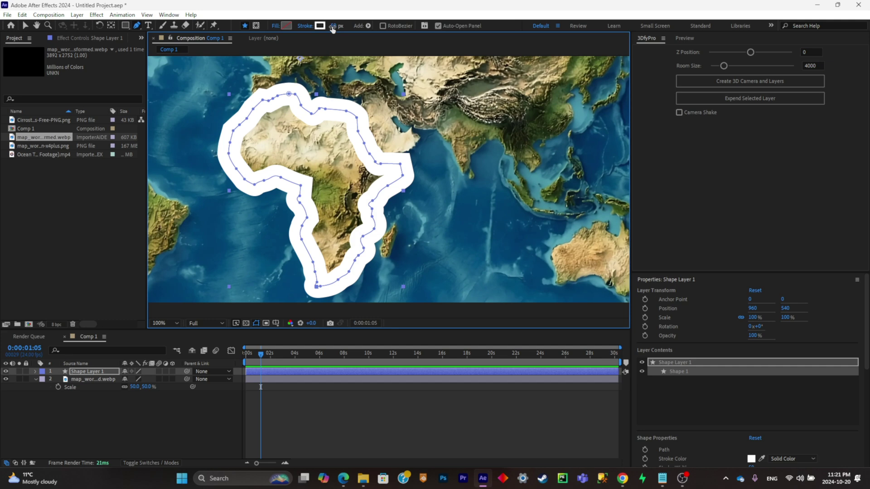
drag(332, 29, 310, 26)
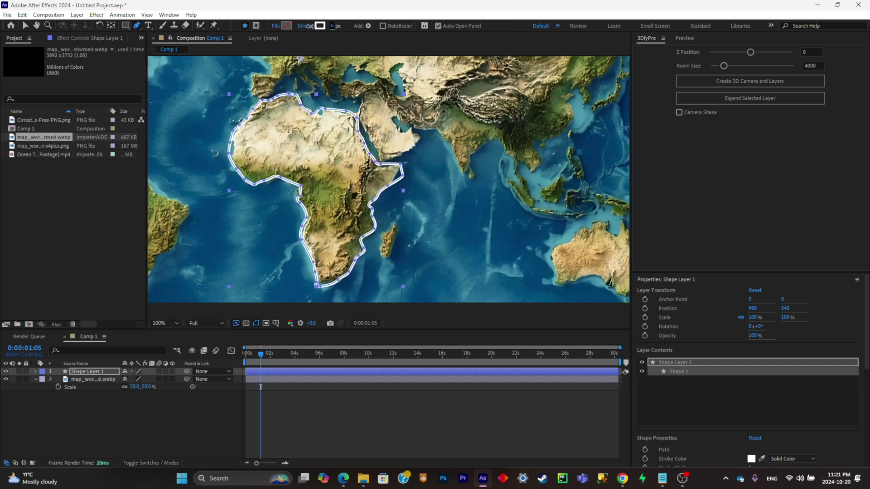
click(400, 174)
scroll(362, 194, down, 2)
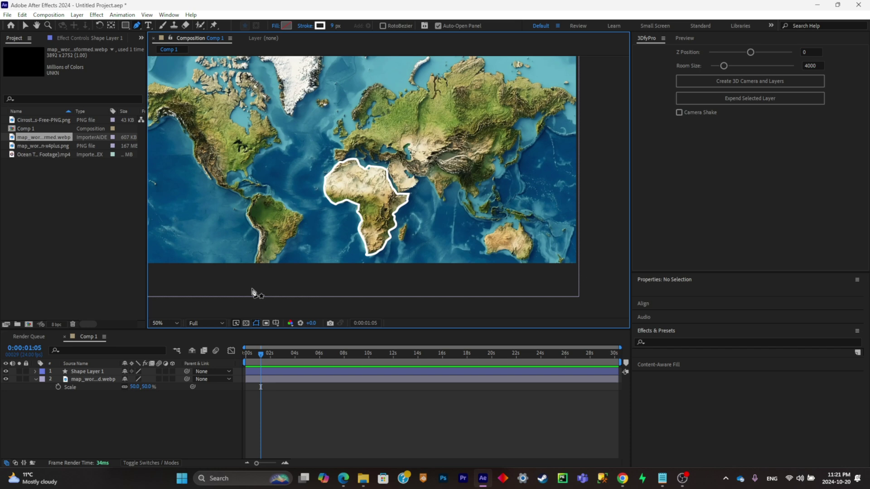
Step: Add Trim Paths to the Africa outline's shape layer and expand its properties
click(114, 373)
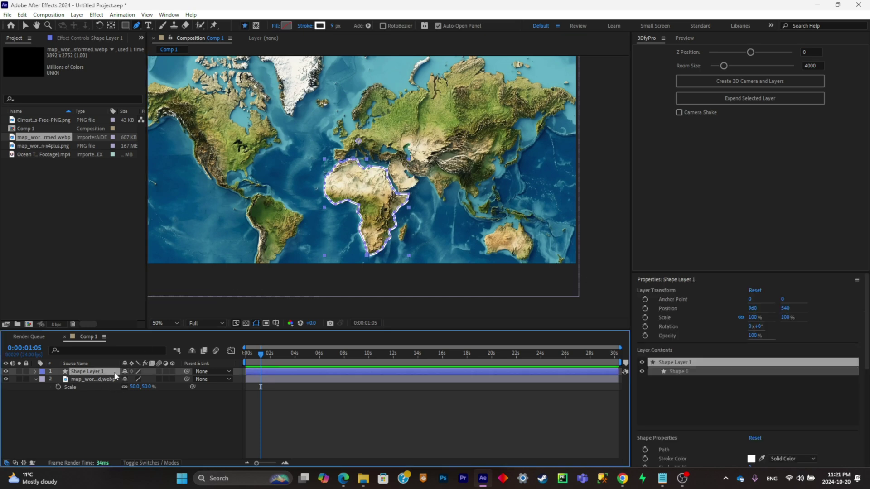
click(36, 372)
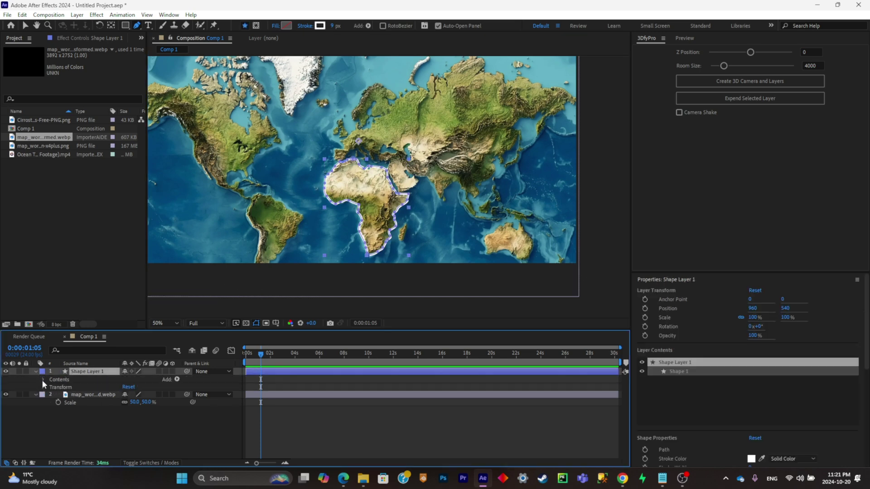
click(176, 380)
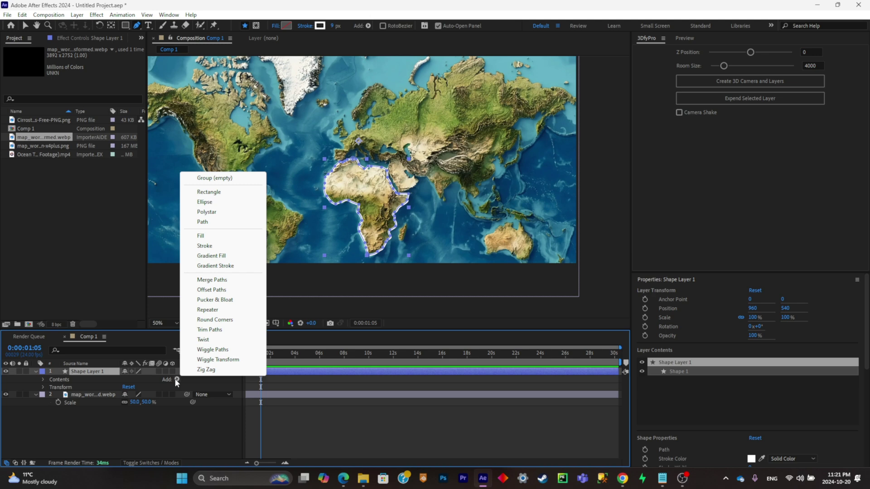
click(212, 331)
click(51, 395)
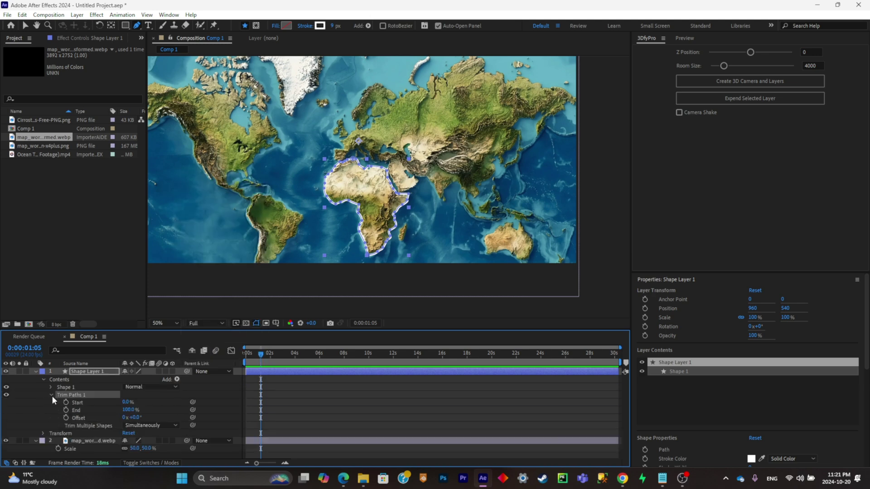
Step: Keyframe the Trim Paths End value at 0% at 0:00:00:04
key(Home)
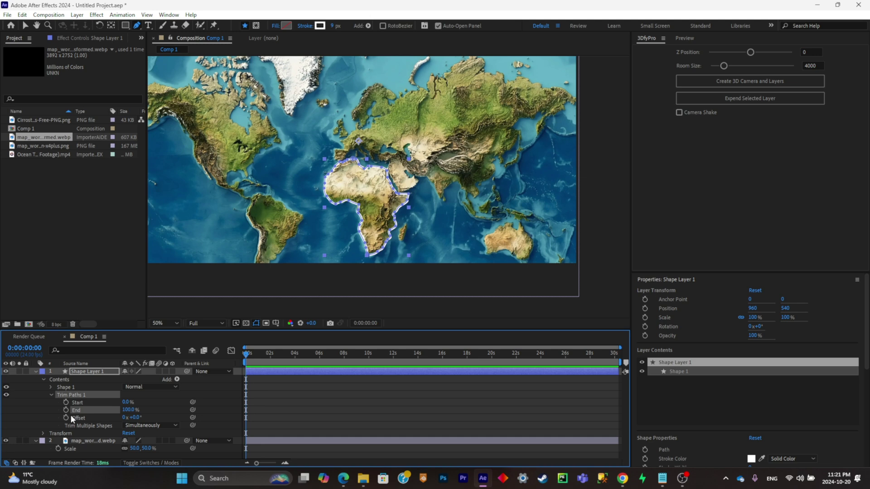
key(space)
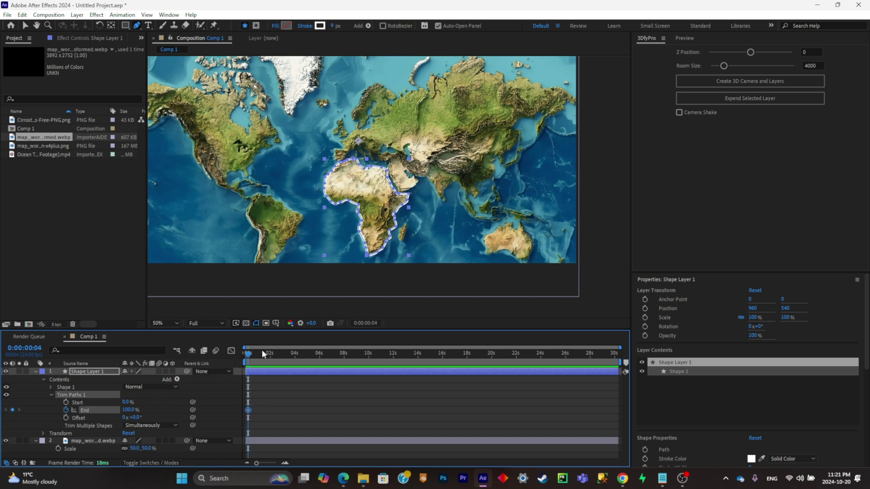
click(135, 411)
text(0)
key(Return)
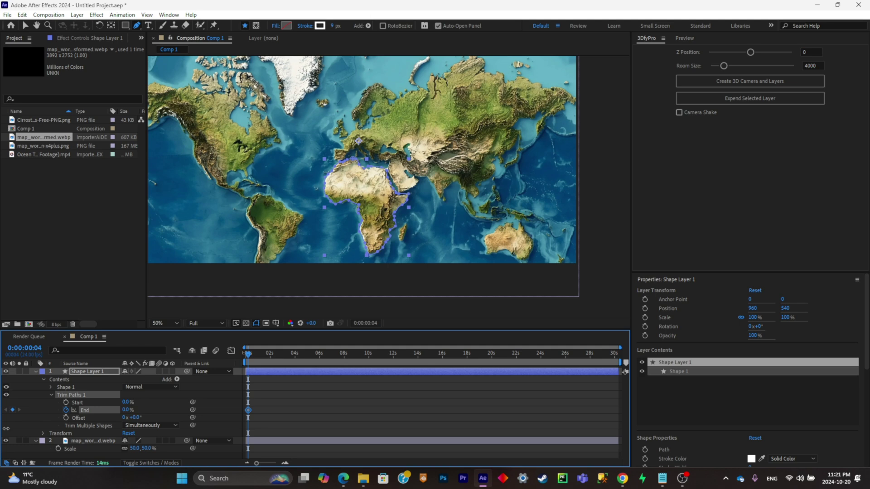
Step: Keyframe the Trim Paths End value at 100% at 0:00:00:19 and preview the outline animation from the start
drag(249, 355, 258, 355)
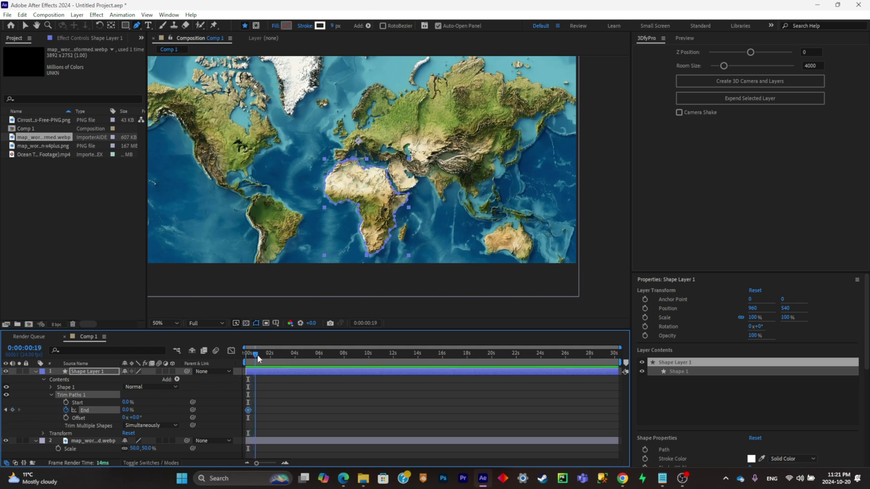
drag(128, 410, 174, 410)
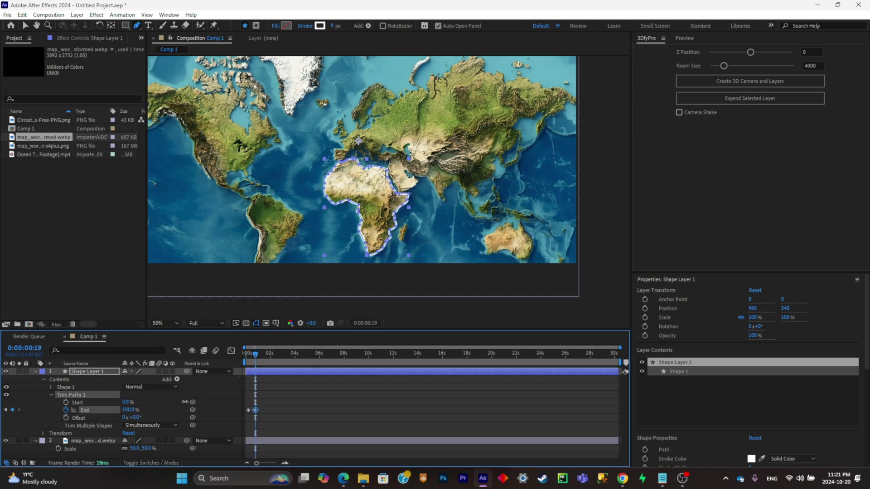
key(Home)
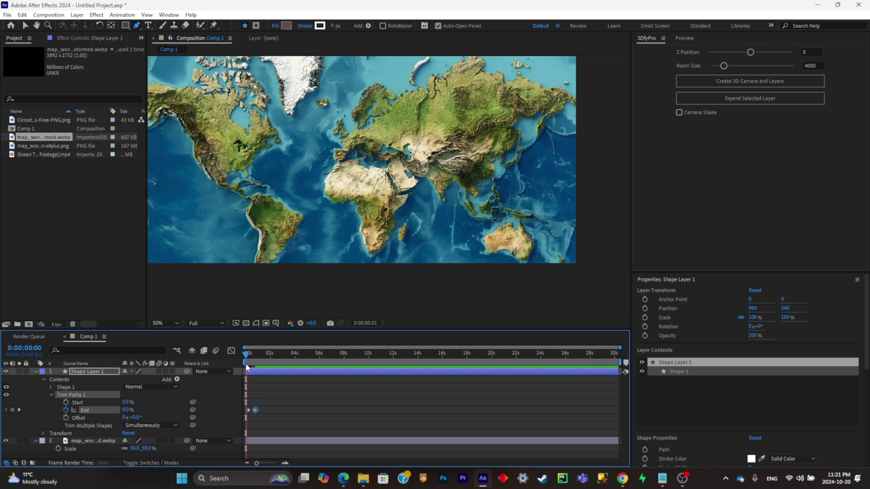
key(space)
Step: Slow the outline reveal by moving the 100% End keyframe to about 2 seconds, and preview it from the start
click(260, 409)
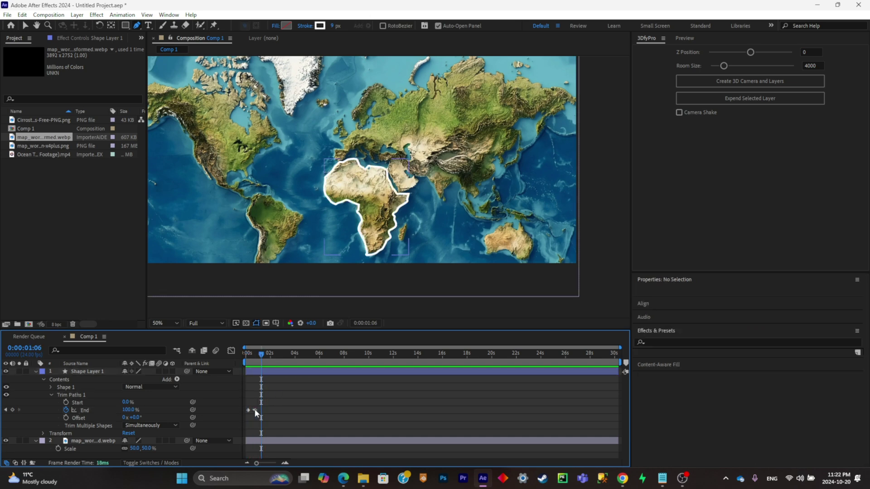
click(255, 410)
drag(257, 410, 271, 415)
key(Home)
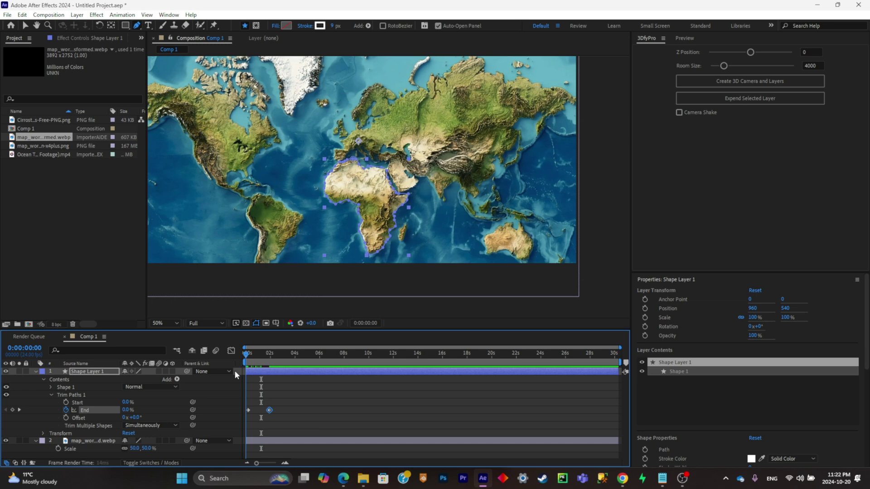
key(space)
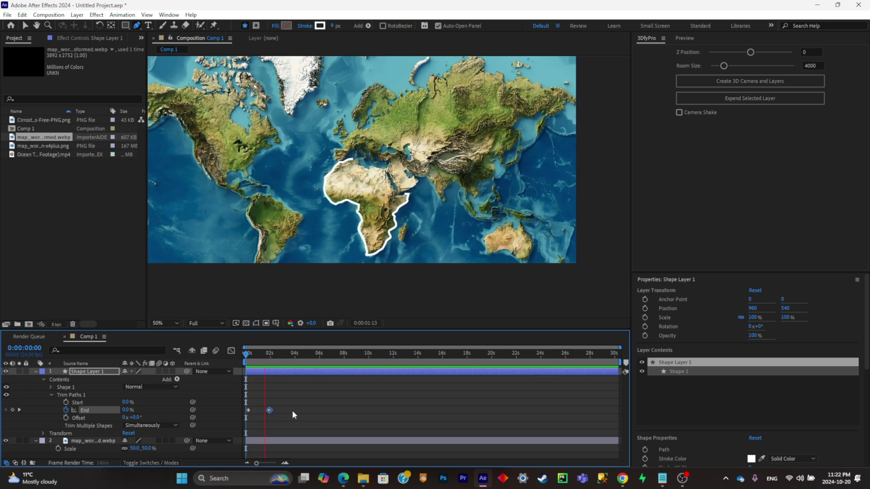
key(space)
Step: Ease both Trim Paths End keyframes and apply the Glow effect to the Africa outline's shape layer
drag(297, 417, 255, 400)
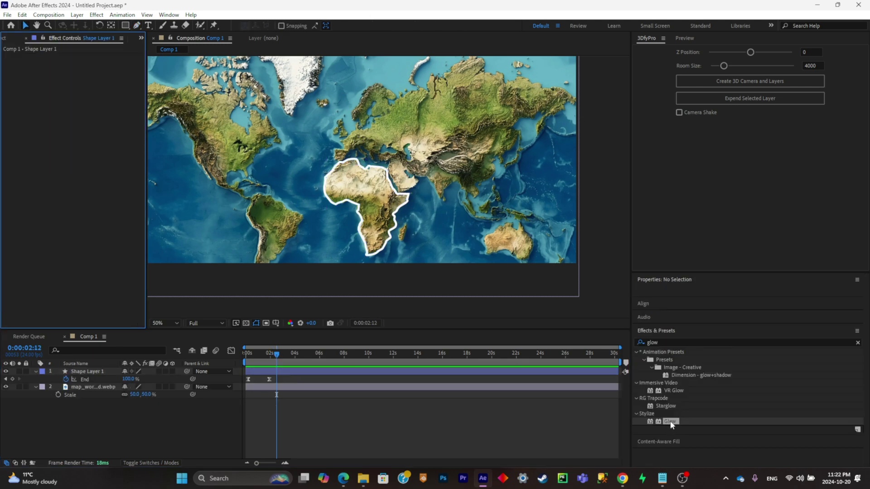
drag(670, 425, 118, 372)
click(133, 429)
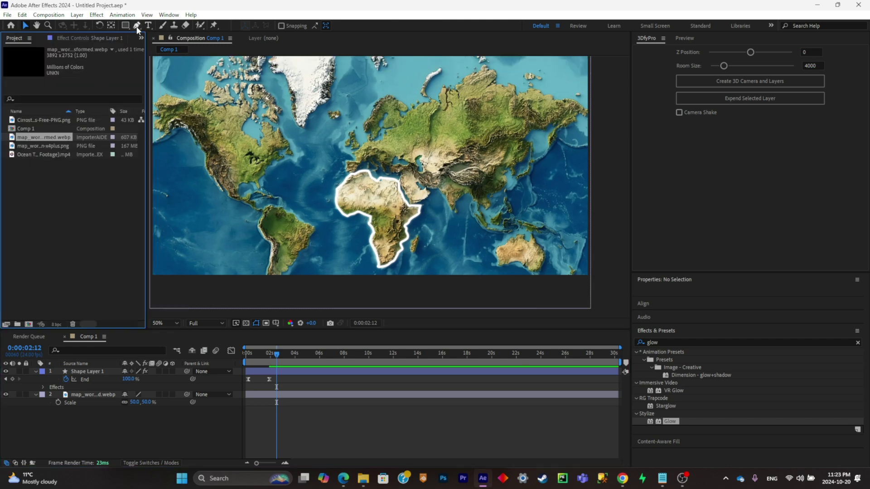
Step: Begin a Pen tool mask on the world map layer, tracing around Australia and up the east coast of Asia
click(136, 25)
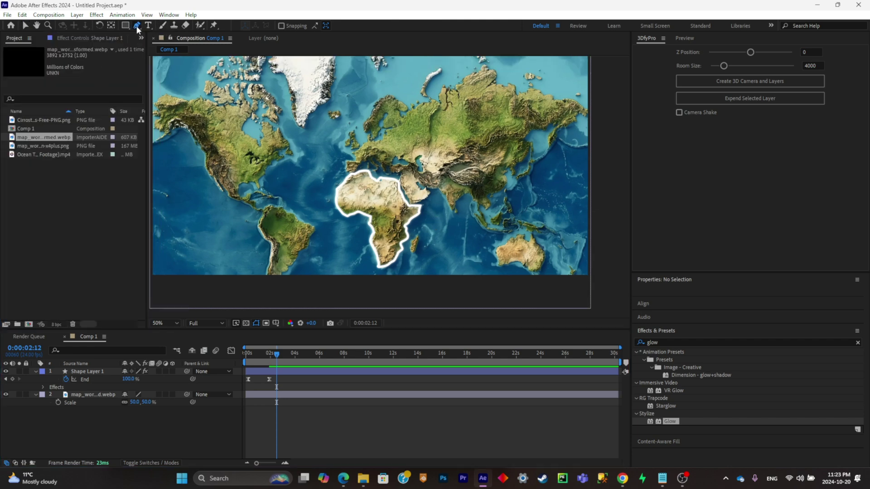
key(comma)
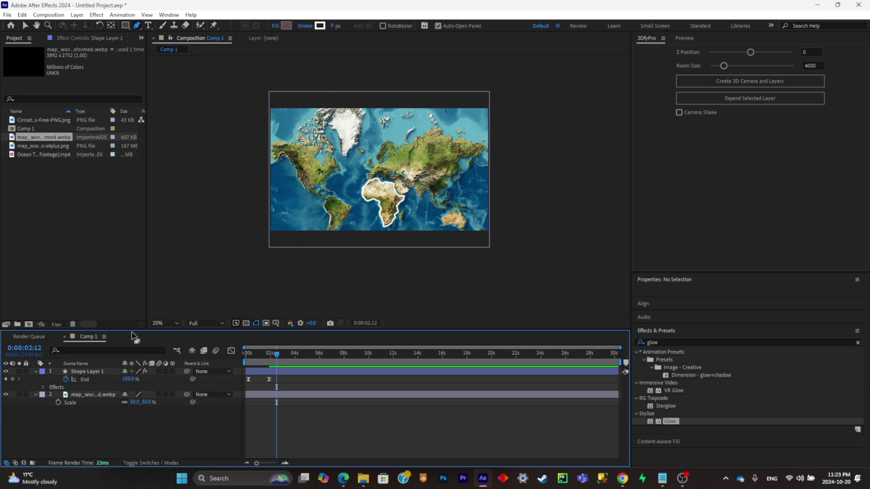
click(108, 394)
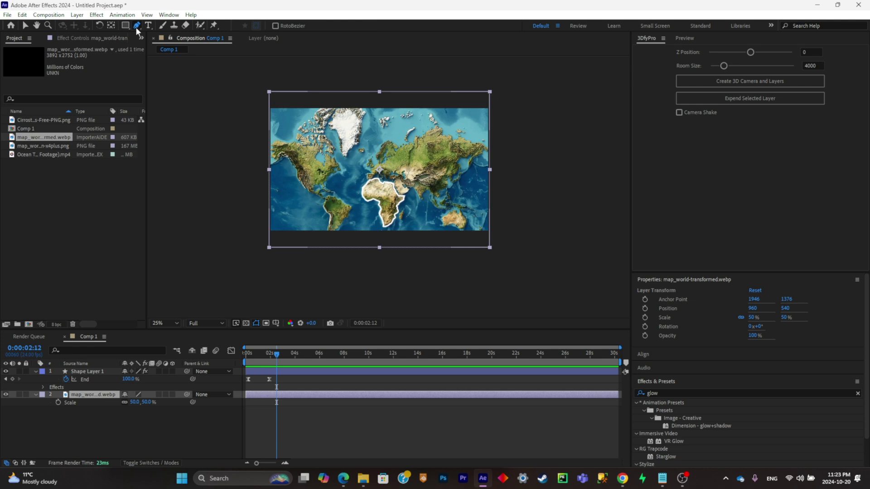
scroll(379, 211, up, 2)
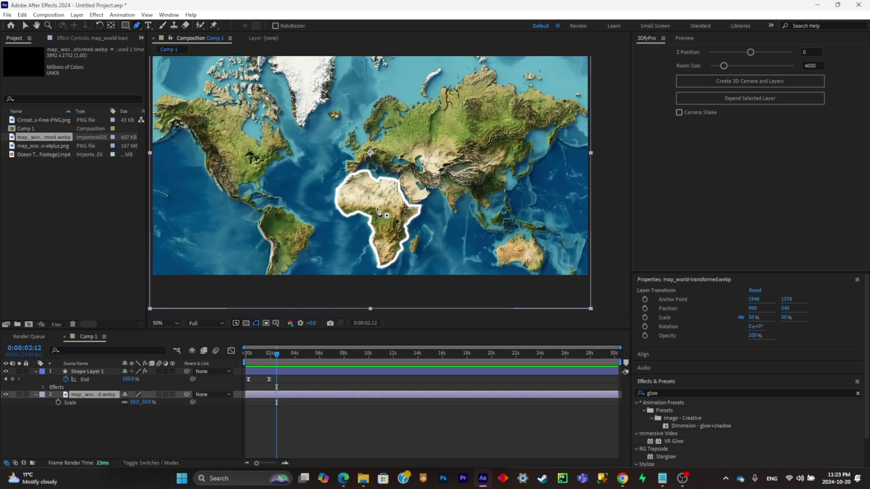
click(502, 237)
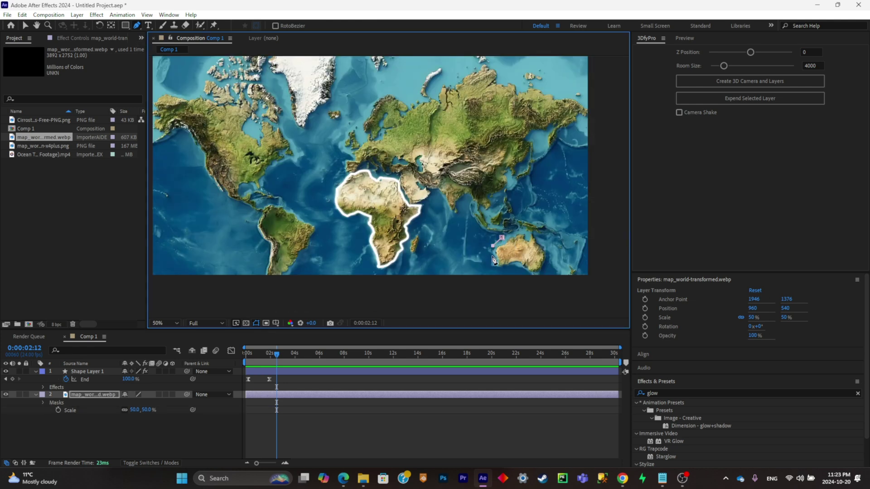
click(491, 256)
click(494, 266)
click(503, 268)
click(514, 267)
click(537, 277)
click(552, 265)
click(553, 249)
click(546, 237)
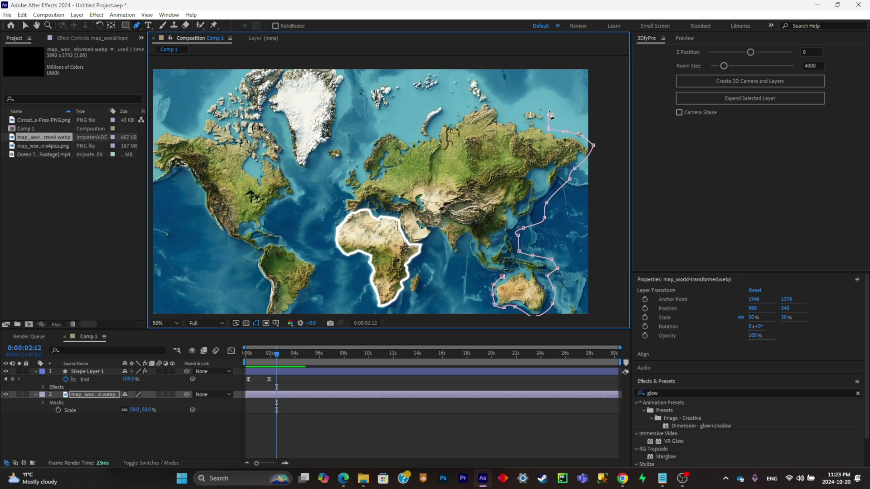
Step: Continue the mask path westward along Russia's Arctic coast, including the islands north of Siberia
click(548, 110)
click(530, 104)
click(518, 115)
click(509, 115)
click(501, 110)
click(493, 96)
click(487, 87)
click(473, 74)
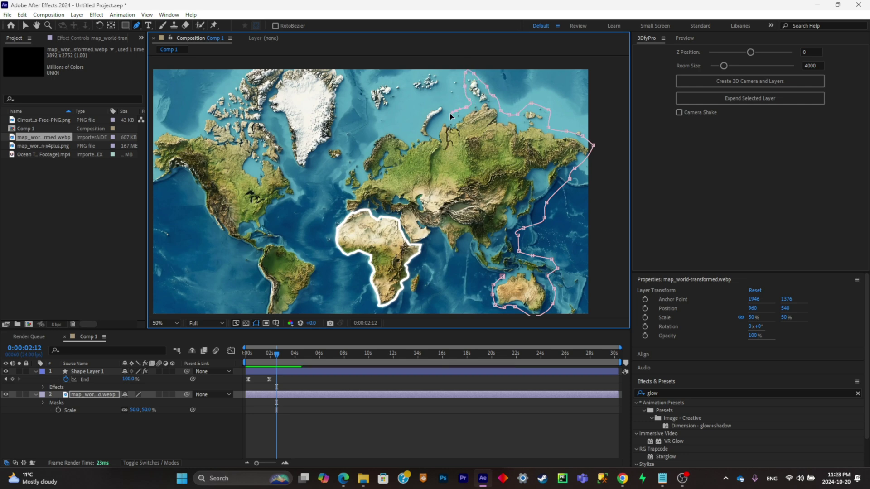
Step: Extend the mask path around Scandinavia and western Europe and down the coast of West Africa
click(381, 130)
click(371, 139)
click(358, 161)
click(341, 188)
click(334, 208)
click(329, 235)
click(347, 261)
click(366, 267)
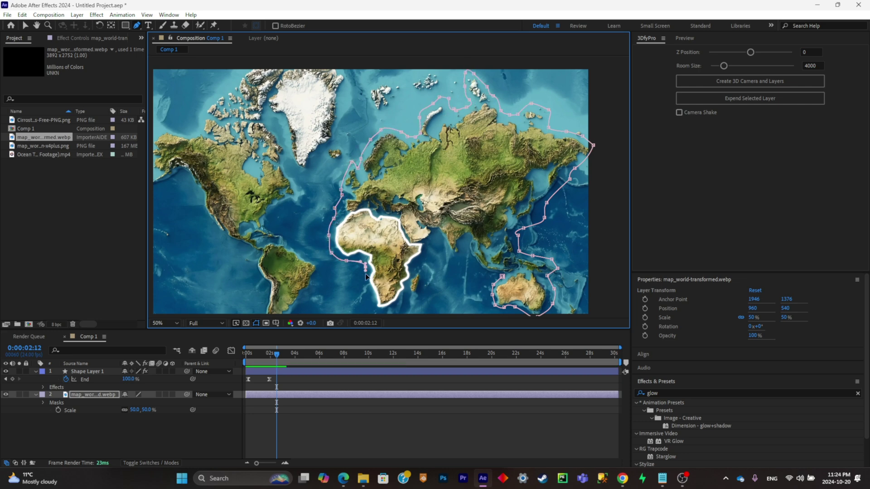
Step: Carry the mask path around southern Africa and Madagascar and across the Indian Ocean south of India
click(371, 300)
click(378, 310)
click(397, 304)
click(410, 296)
click(424, 282)
click(428, 263)
click(435, 247)
click(482, 281)
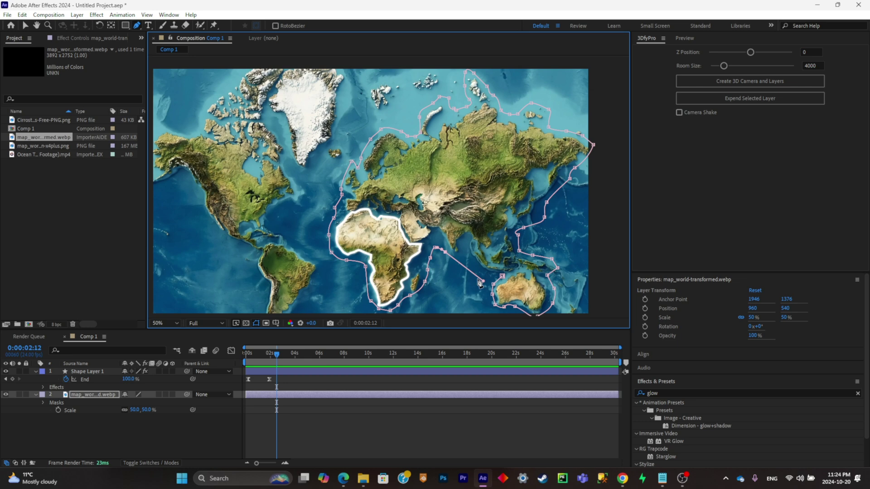
click(458, 260)
click(466, 259)
Step: Route the mask path below the map's lower edge to South America and up the Atlantic coast of the Americas
scroll(469, 313, down, 2)
drag(470, 312, 427, 219)
click(427, 221)
click(410, 230)
click(392, 231)
click(366, 234)
click(345, 234)
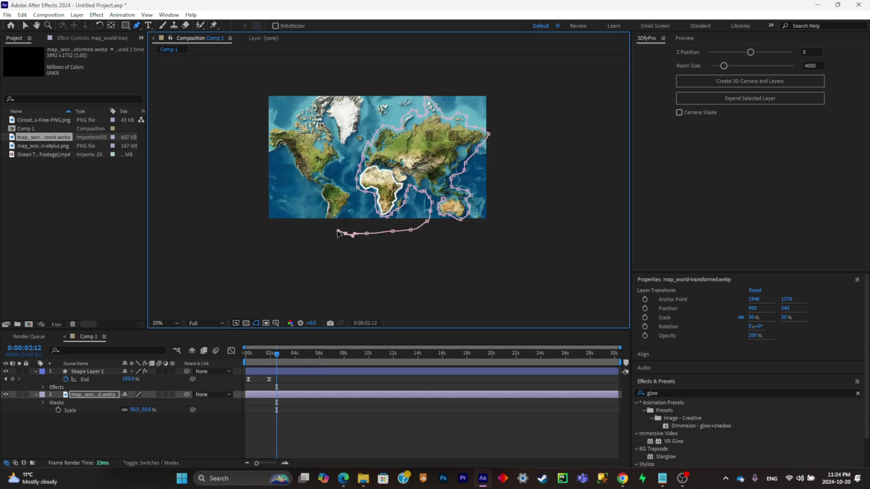
click(334, 223)
click(339, 161)
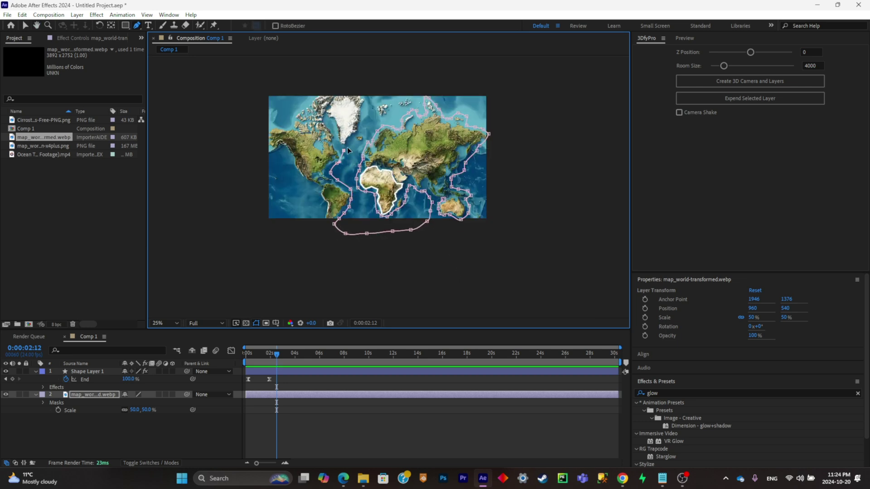
Step: Trace the mask path around Greenland and across northern Canada to Alaska
click(366, 92)
click(359, 87)
click(342, 87)
click(327, 92)
click(317, 92)
click(286, 122)
click(267, 126)
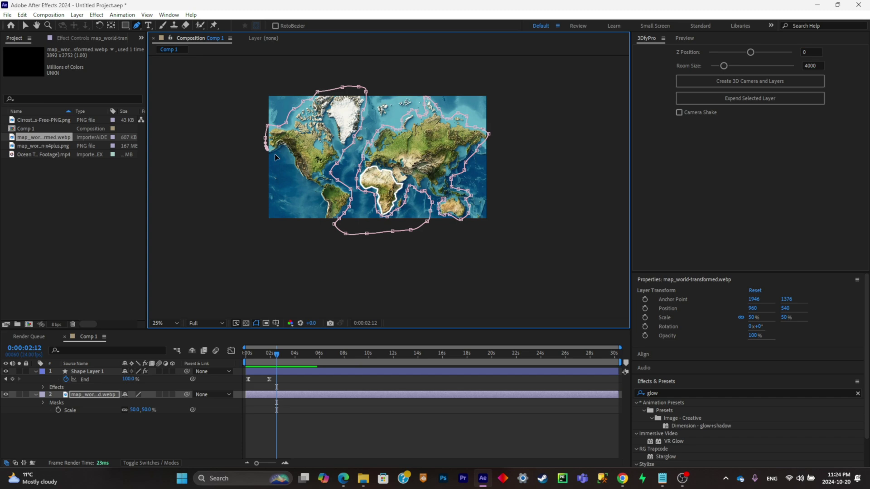
Step: Trace the mask down the west coast of the Americas, bring it back beneath the map, and close it near Australia
click(261, 143)
click(272, 152)
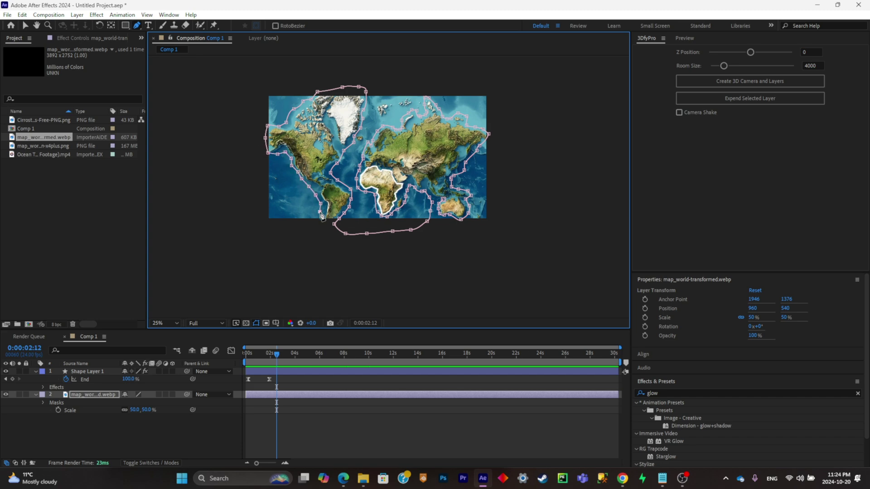
scroll(407, 218, up, 4)
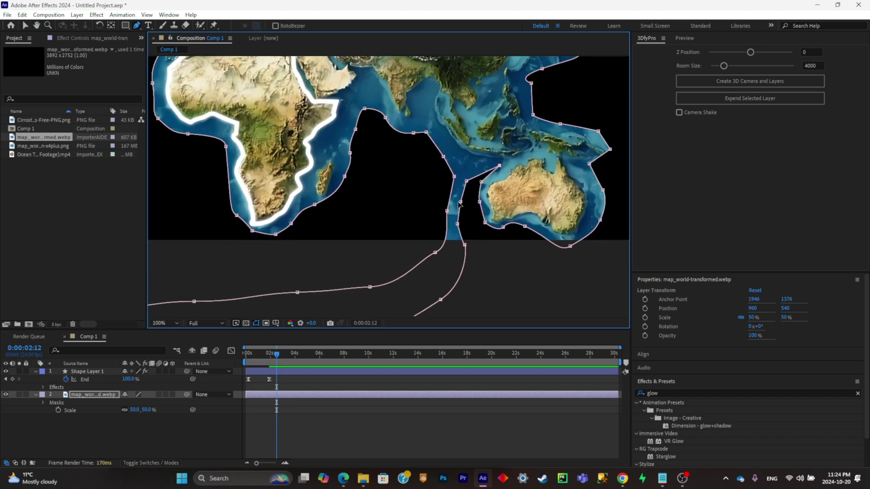
scroll(460, 203, down, 4)
scroll(370, 171, up, 2)
scroll(369, 171, down, 2)
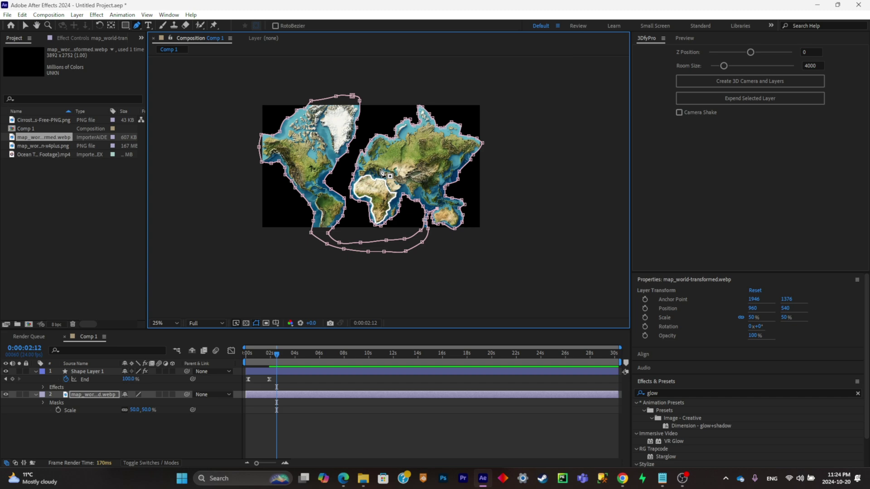
scroll(382, 172, up, 2)
scroll(388, 179, down, 1)
Step: Expand the map layer's mask properties and set the Mask Feather to 426 pixels
click(43, 403)
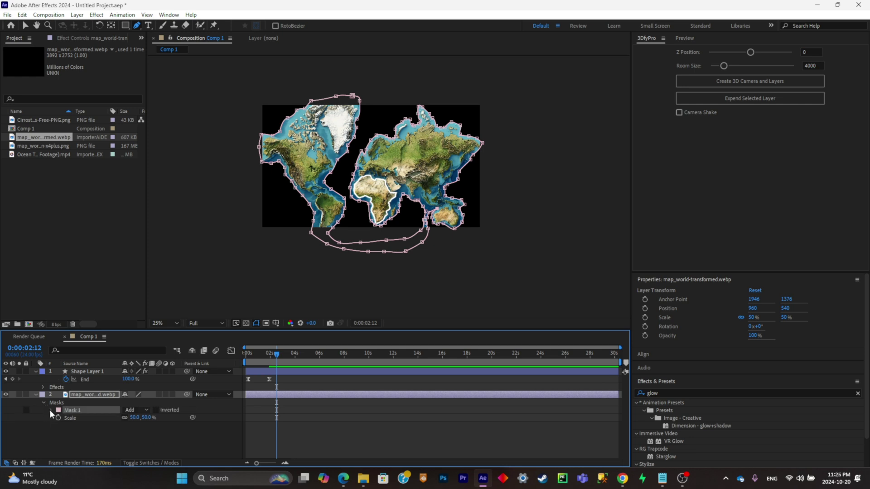
click(51, 410)
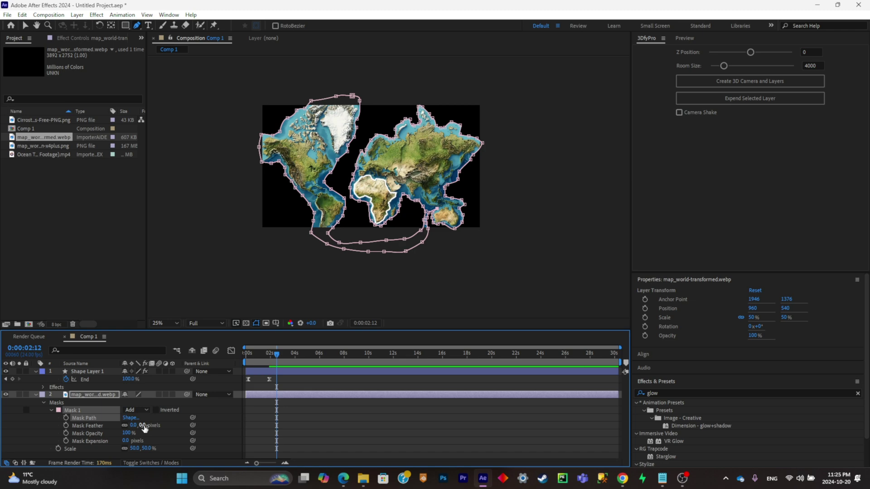
drag(142, 426, 313, 416)
scroll(399, 194, up, 2)
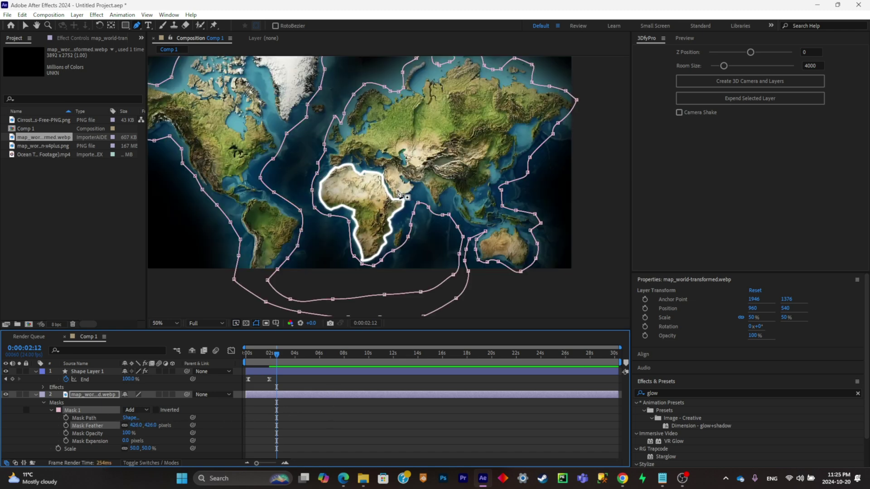
Step: Collapse the map layer's properties and place the Ocean Texture Loop (Free Footage).mp4 beneath it in the layer stack
click(87, 393)
key(u)
click(102, 406)
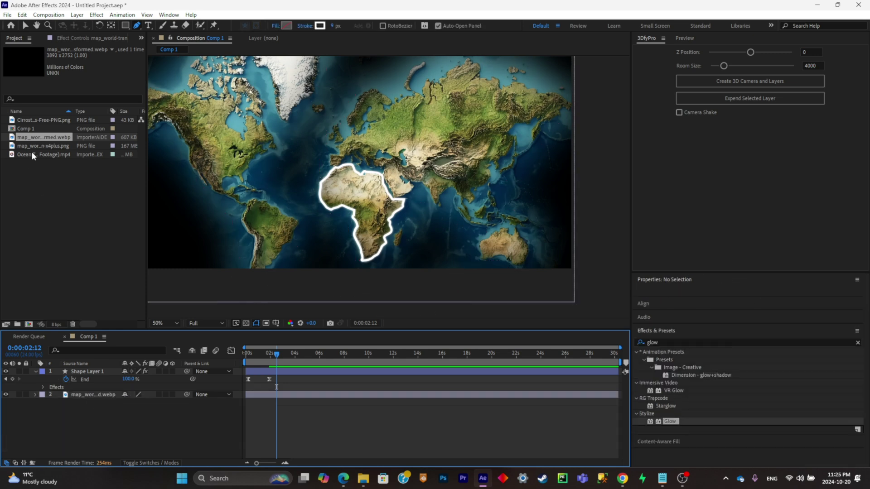
drag(44, 153, 175, 407)
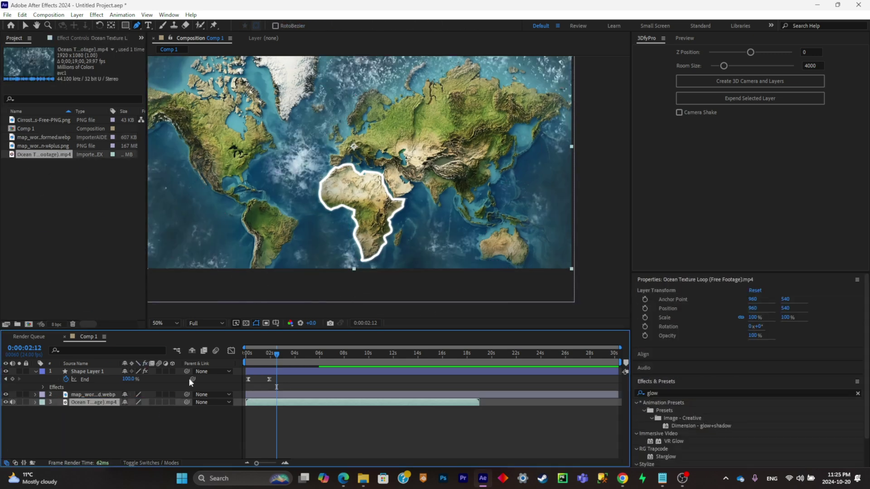
key(comma)
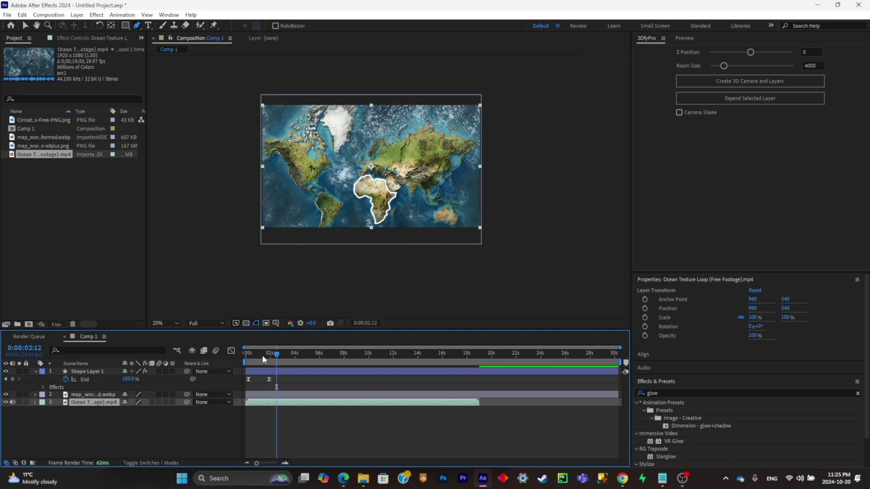
Step: Preview the map animation over the ocean footage from the first frame
drag(262, 356, 236, 362)
key(period)
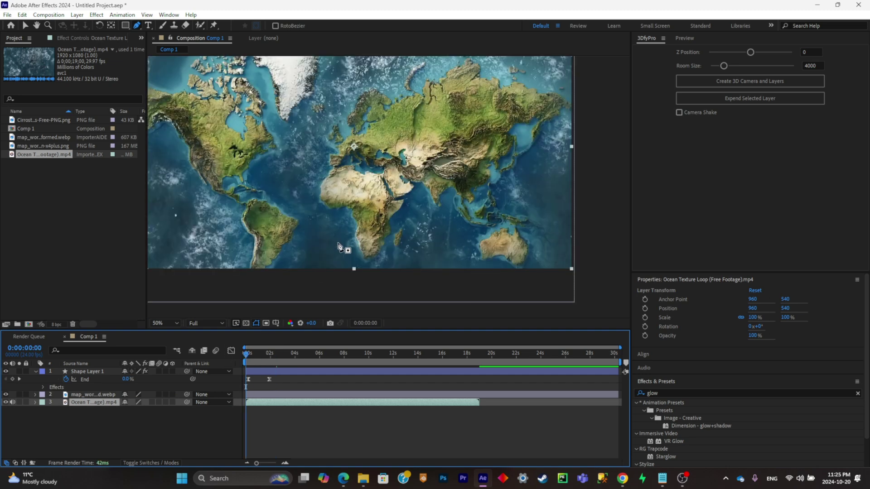
key(comma)
key(period)
key(space)
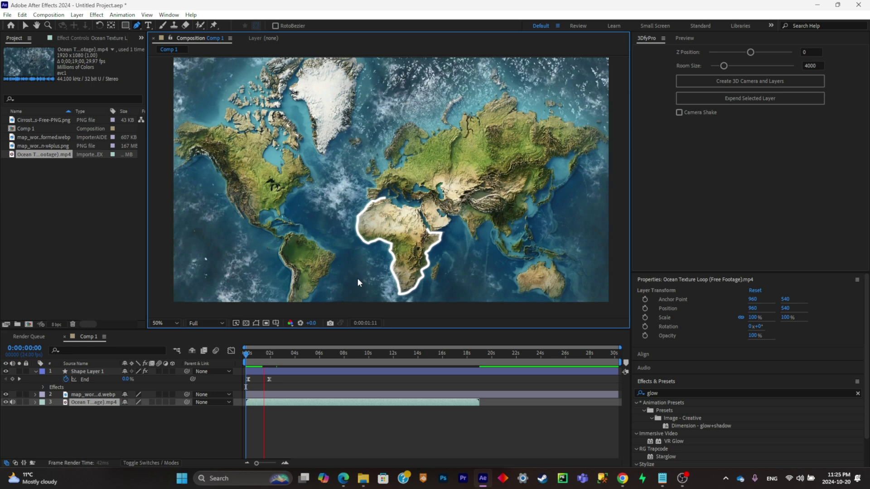
key(space)
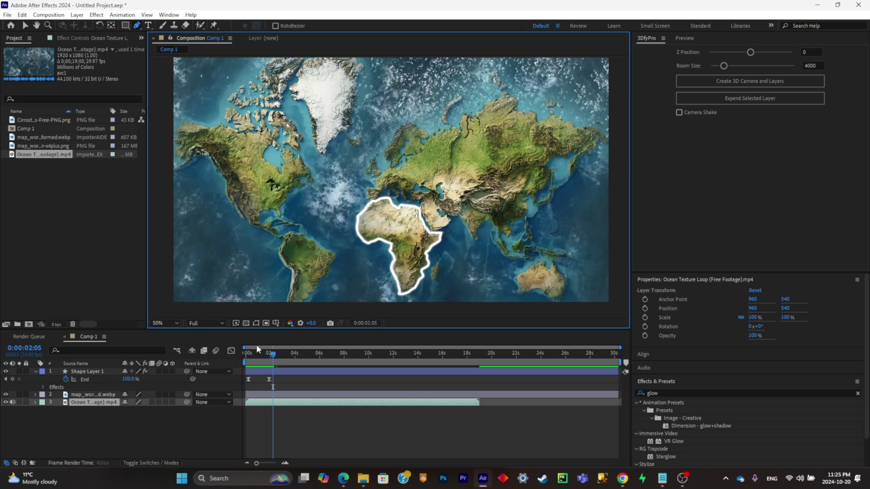
Step: Apply Hue/Saturation to the ocean footage layer with Master Saturation 59 and Master Lightness 21
mouse_move(274, 357)
mouse_down()
mouse_move(255, 357)
mouse_move(266, 357)
mouse_up()
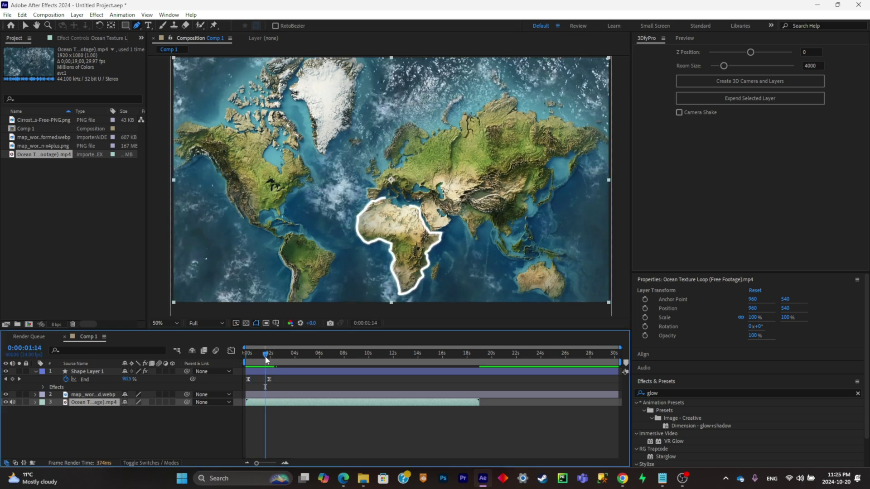
scroll(457, 190, up, 1)
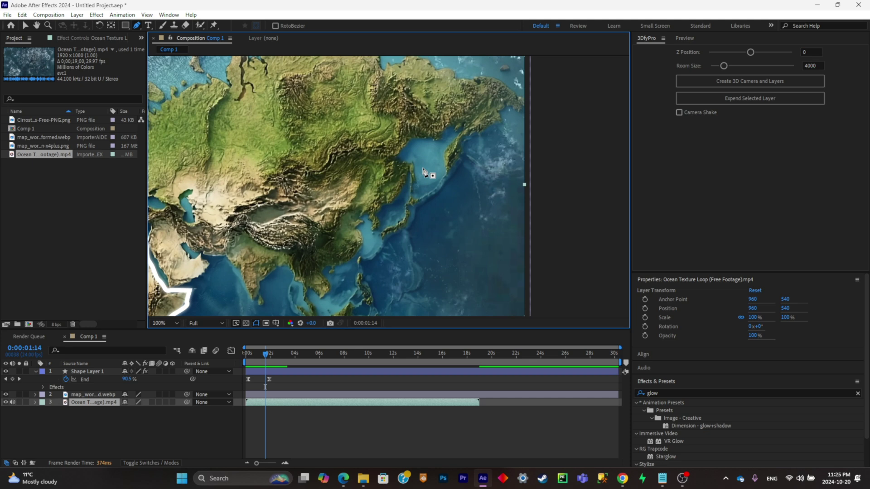
scroll(452, 170, up, 1)
scroll(466, 145, down, 1)
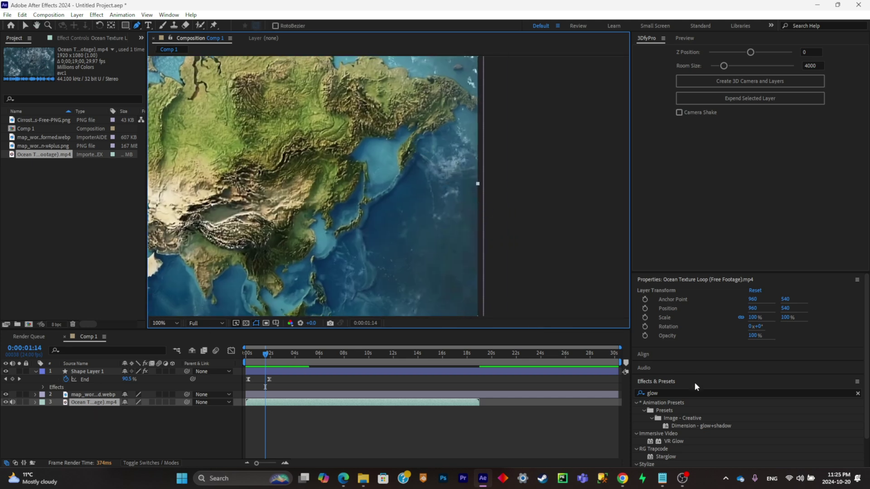
click(697, 393)
text(satu)
drag(77, 139, 88, 156)
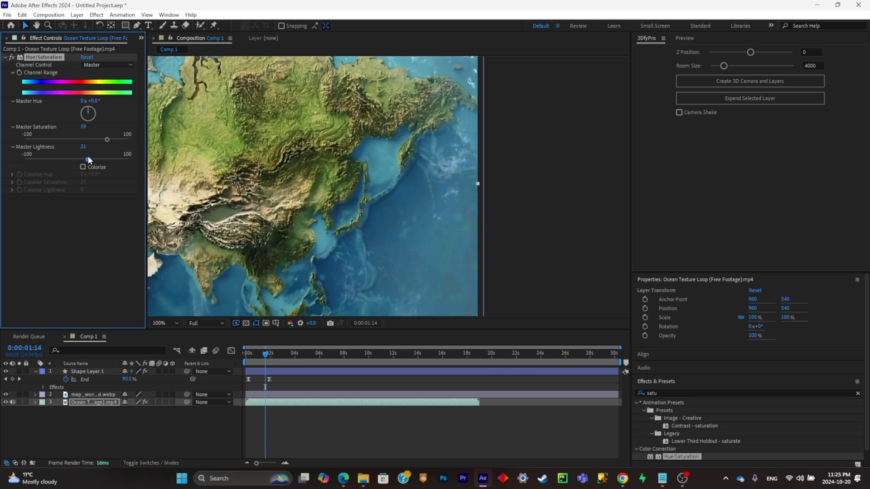
Step: Return to the first frame and pre-compose all three layers as Pre-comp 1, moving all attributes into the new composition
scroll(357, 184, down, 1)
scroll(429, 181, down, 1)
scroll(408, 183, up, 1)
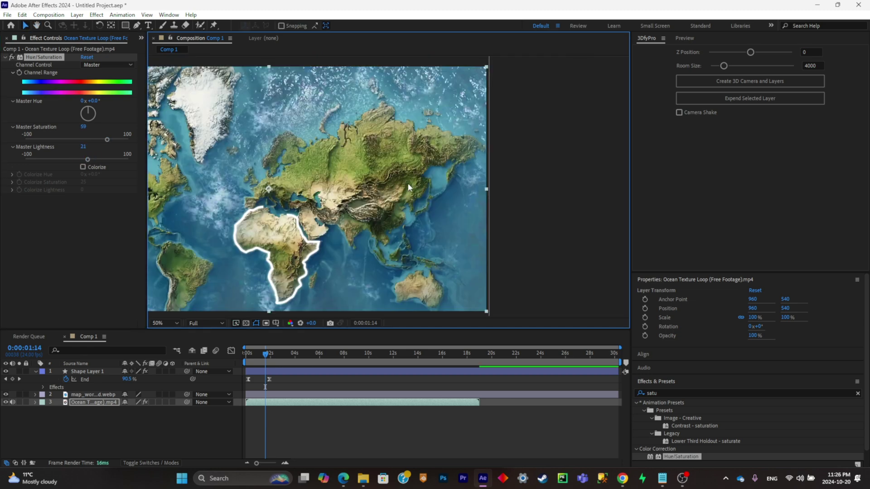
drag(384, 184, 442, 188)
scroll(401, 183, down, 1)
drag(265, 354, 238, 358)
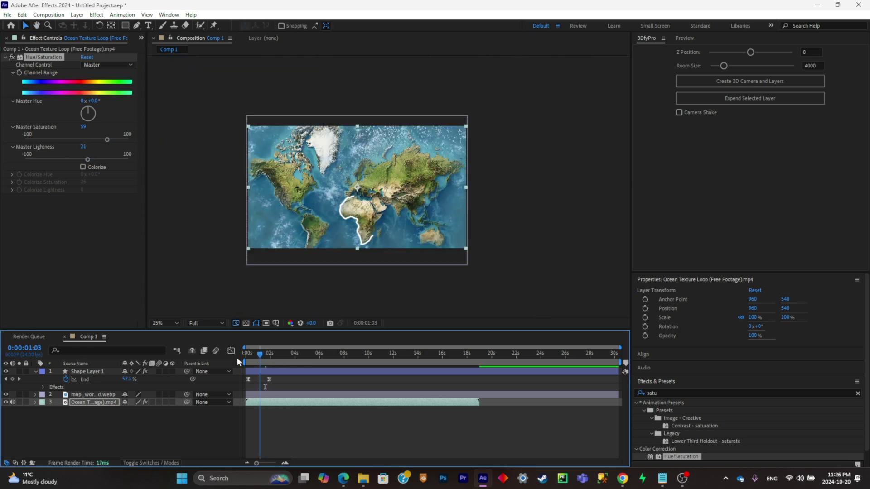
click(80, 370)
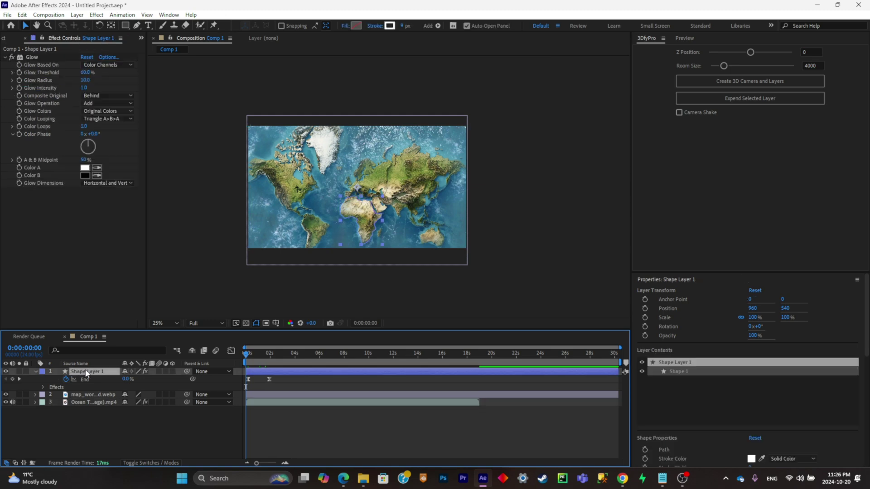
key(ctrl+a)
key(ctrl+shift+c)
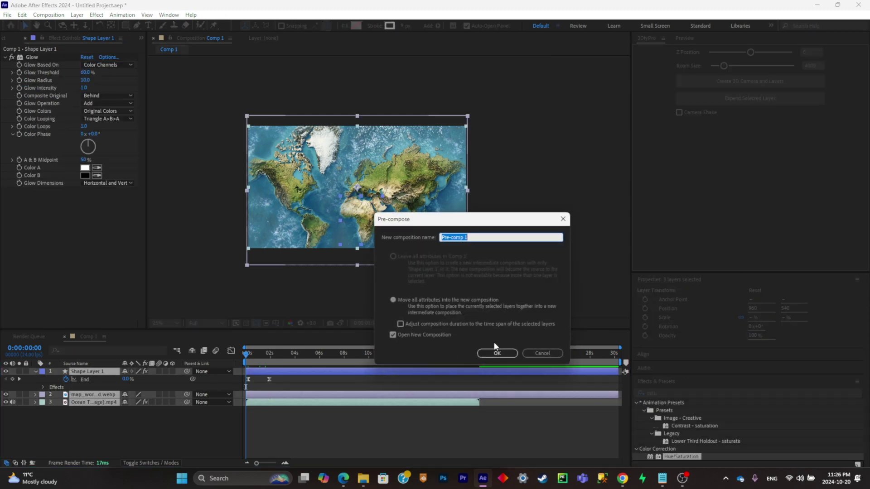
click(498, 353)
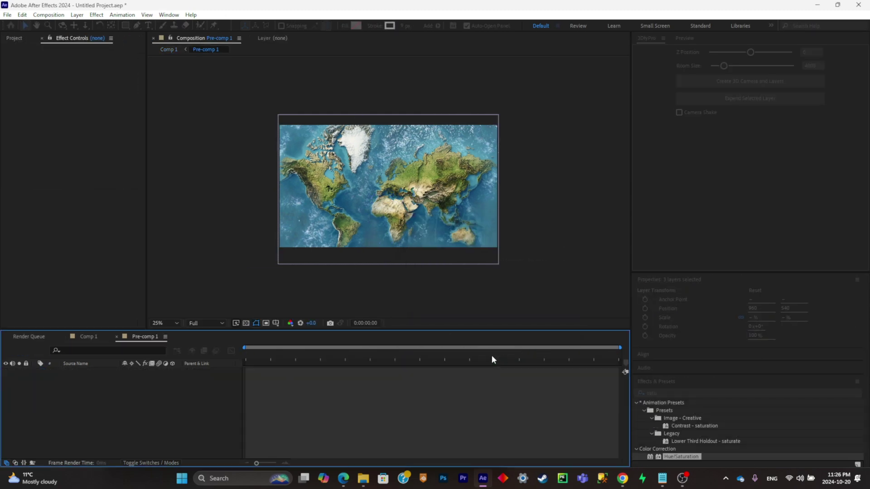
Step: Add the Cirrostratus clouds PNG above Pre-comp 1 in Comp 1, scale it to 606%, and position it over the map's northern part
click(89, 337)
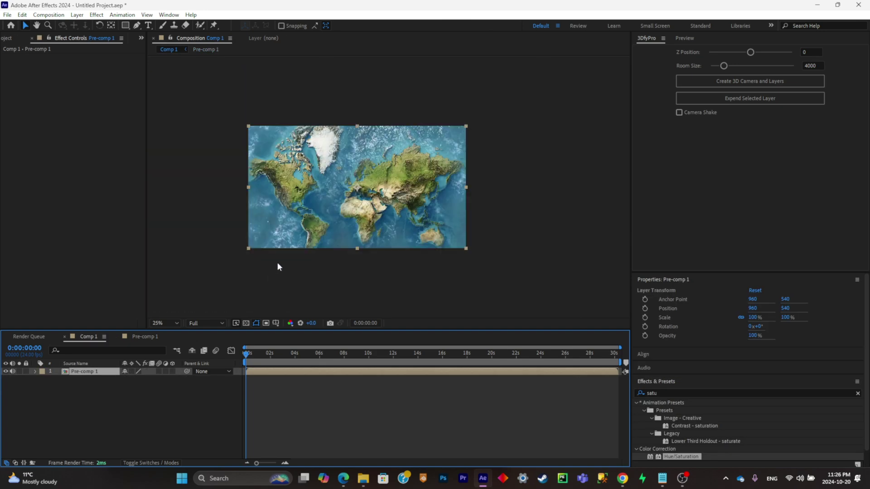
click(4, 39)
click(34, 163)
drag(40, 120, 299, 214)
key(s)
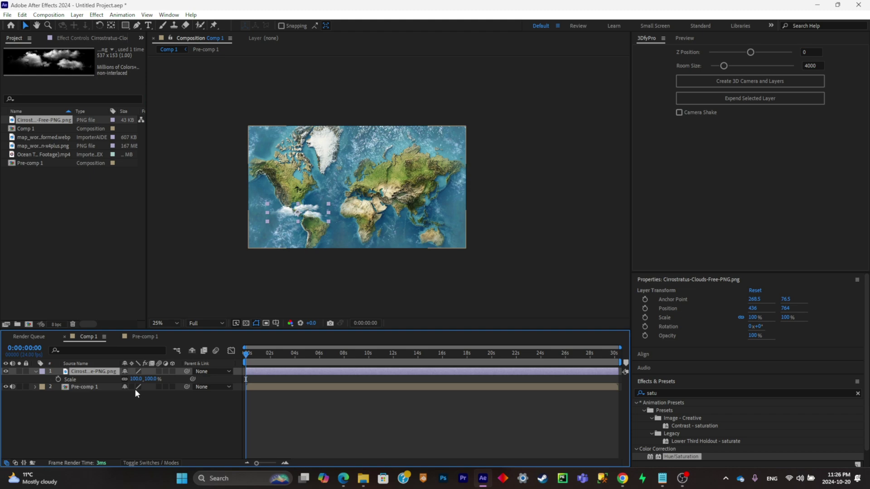
drag(135, 379, 245, 380)
drag(295, 348, 347, 344)
drag(395, 209, 444, 151)
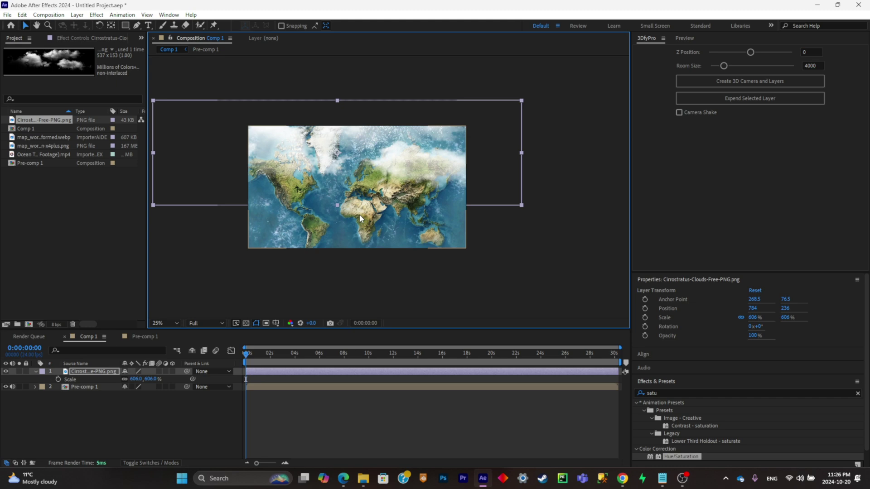
Step: Duplicate the cloud layer twice and arrange the three clouds around the map's southeast, west and north, keeping Africa uncovered
key(ctrl+d)
drag(363, 174, 485, 306)
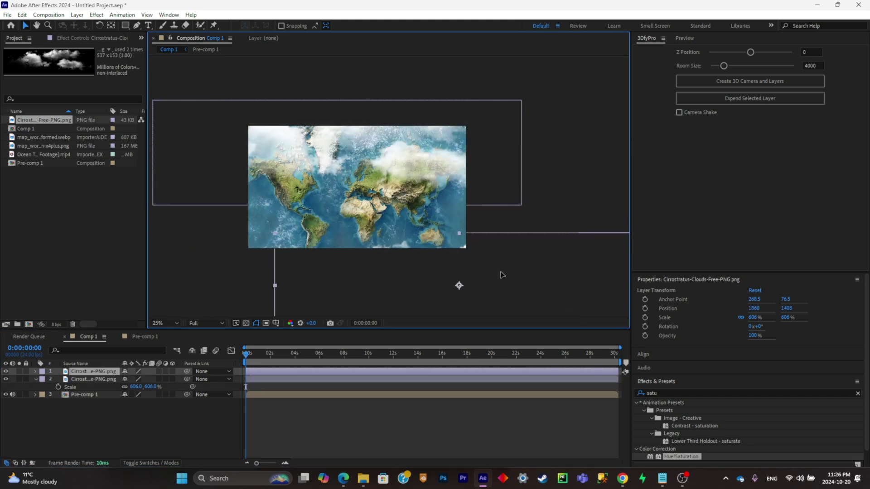
drag(501, 274, 549, 223)
key(ctrl+d)
drag(548, 223, 282, 193)
key(F2)
scroll(355, 206, up, 1)
scroll(348, 214, down, 1)
click(445, 224)
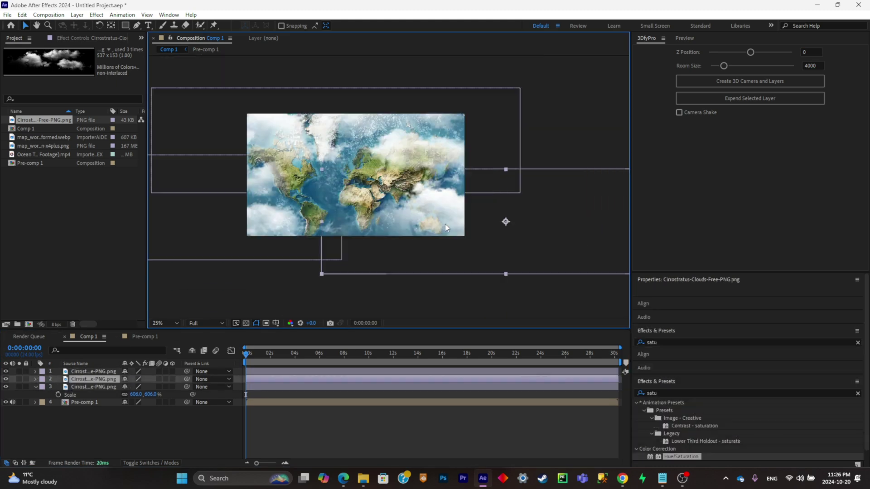
drag(471, 237, 502, 242)
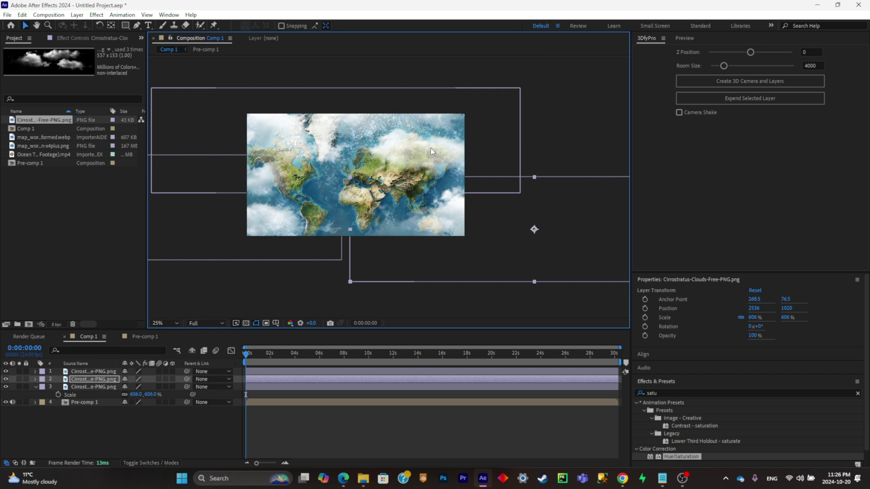
mouse_move(431, 148)
mouse_down()
mouse_move(428, 135)
mouse_move(438, 149)
mouse_up()
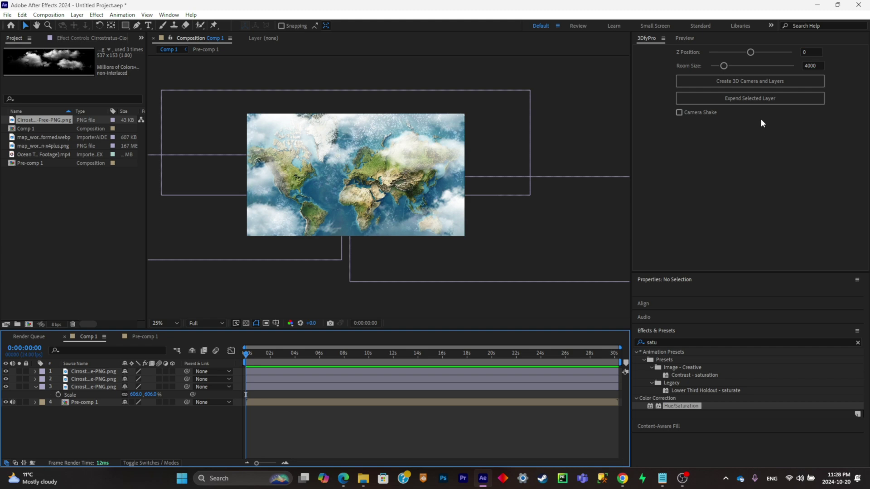
Step: Create the 3D camera and 3D layers with 3DfyPro, and spread the cloud layers outward to uncover the landmasses
click(746, 77)
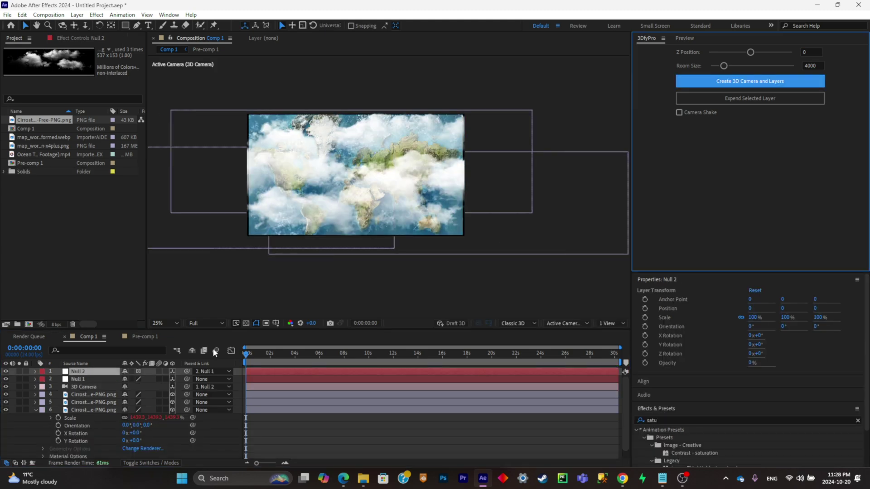
click(94, 380)
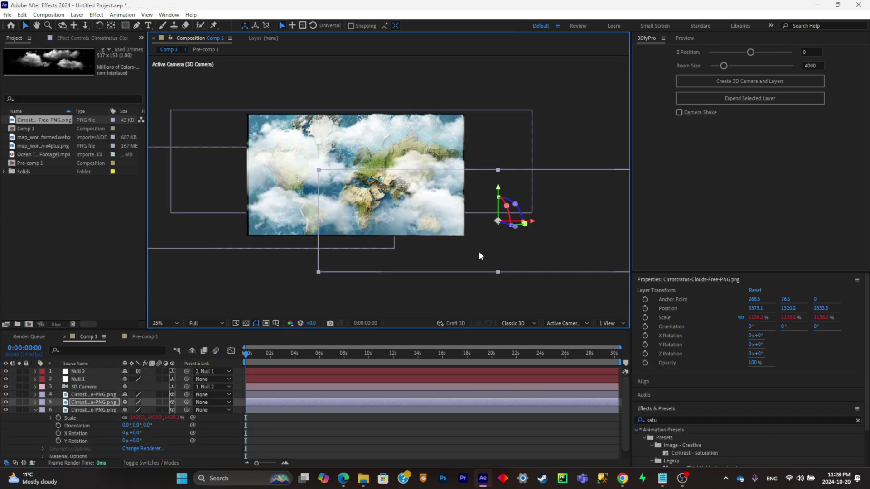
click(297, 137)
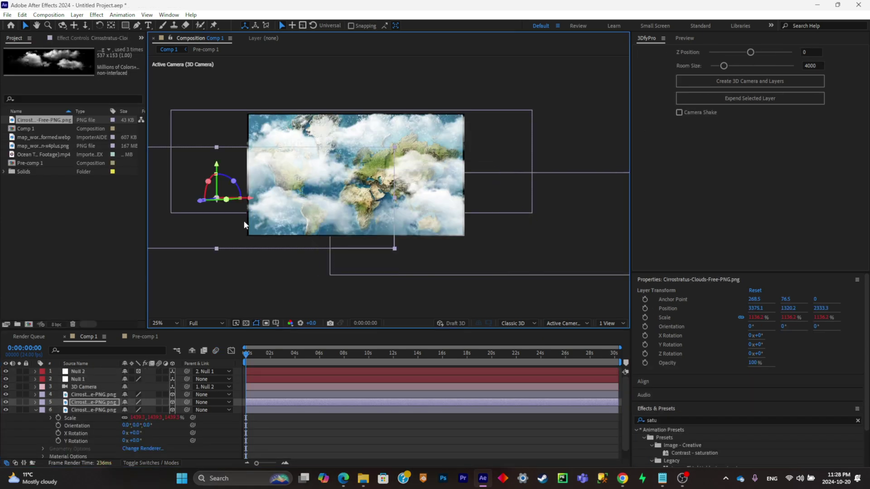
click(414, 109)
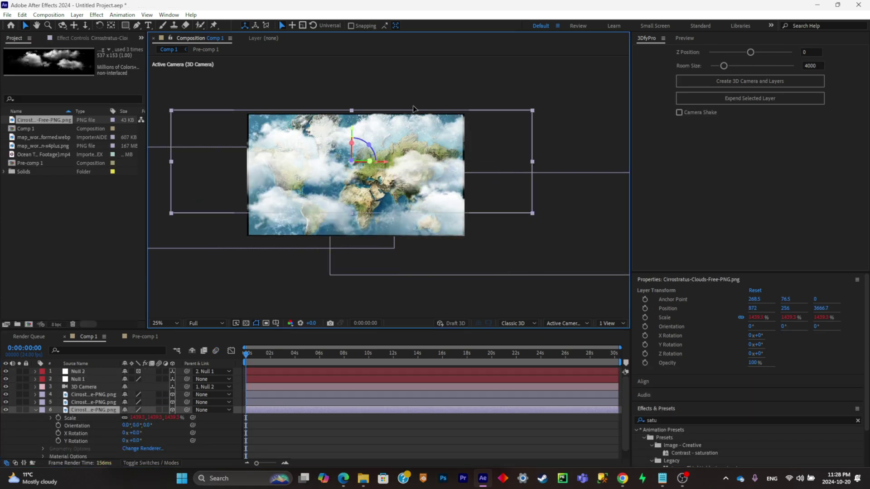
drag(413, 109, 425, 103)
Step: Show the composition in 2 Views and examine the depth arrangement of the camera and layers in Custom View 1
click(611, 323)
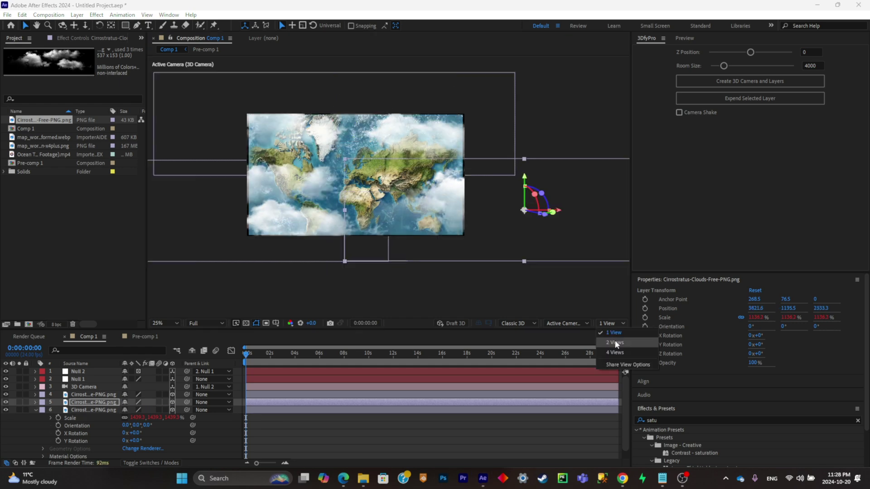
click(615, 341)
click(516, 242)
scroll(507, 225, down, 3)
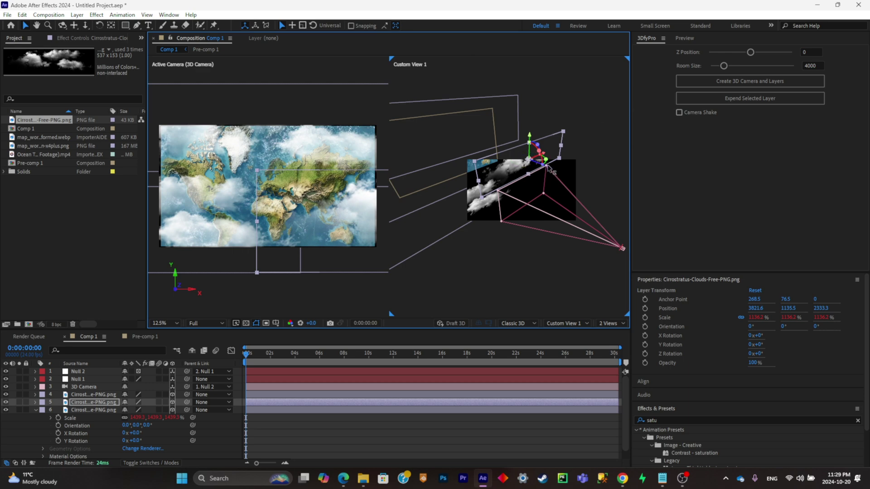
drag(545, 168, 545, 169)
key(ctrl+z)
Step: Set the 3DfyPro Room Size to 14964 and reposition the clouds around the edges of the map
drag(721, 68, 771, 66)
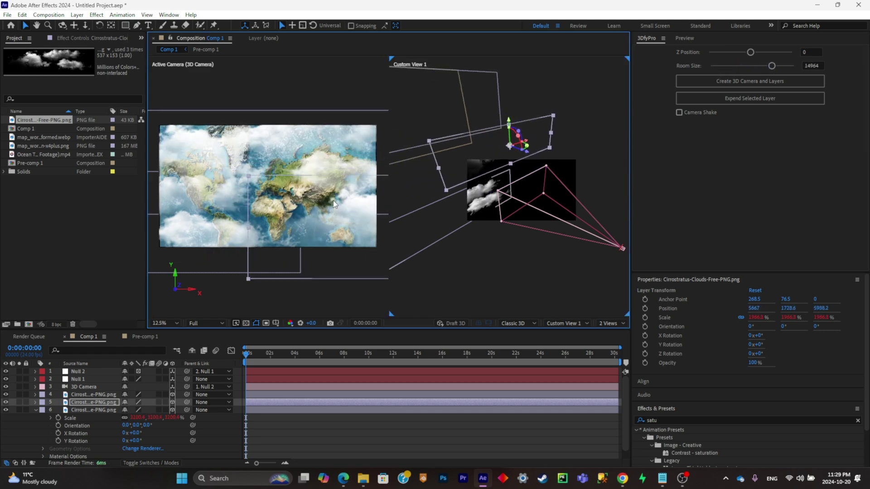
click(205, 165)
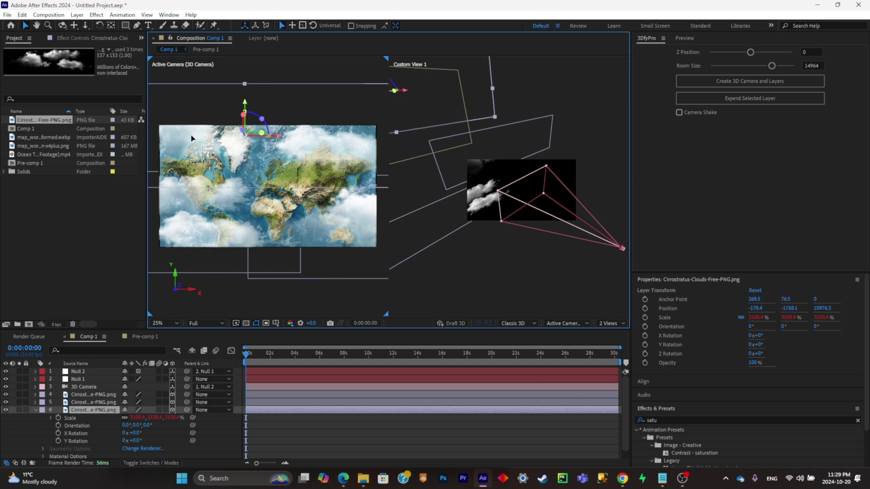
mouse_move(178, 246)
mouse_down()
mouse_move(173, 261)
mouse_move(152, 261)
mouse_move(153, 250)
mouse_move(164, 248)
mouse_up()
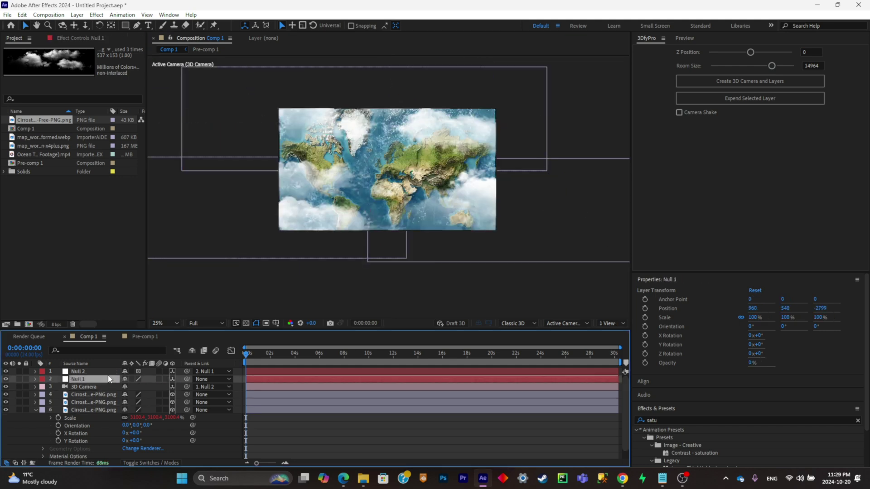
Step: Keyframe the 3D Camera's Position at -1503, -70, 917 on the first frame and at X 362 on 0:00:01:15
click(94, 389)
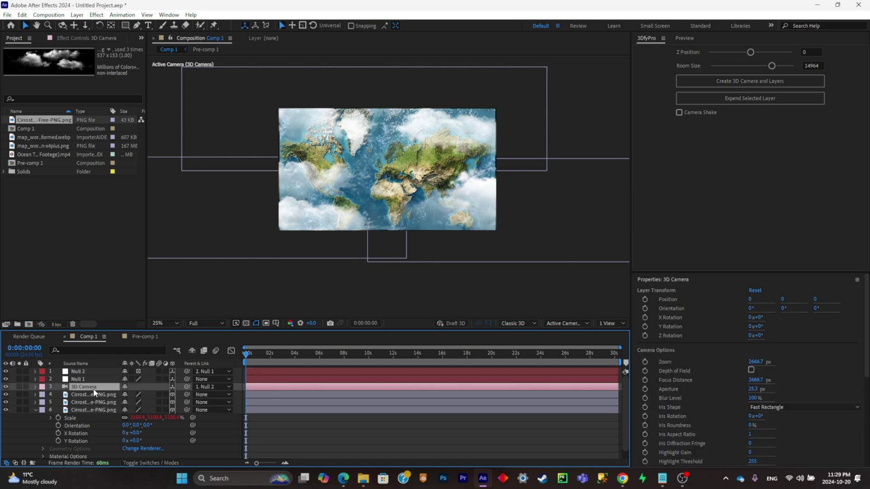
key(p)
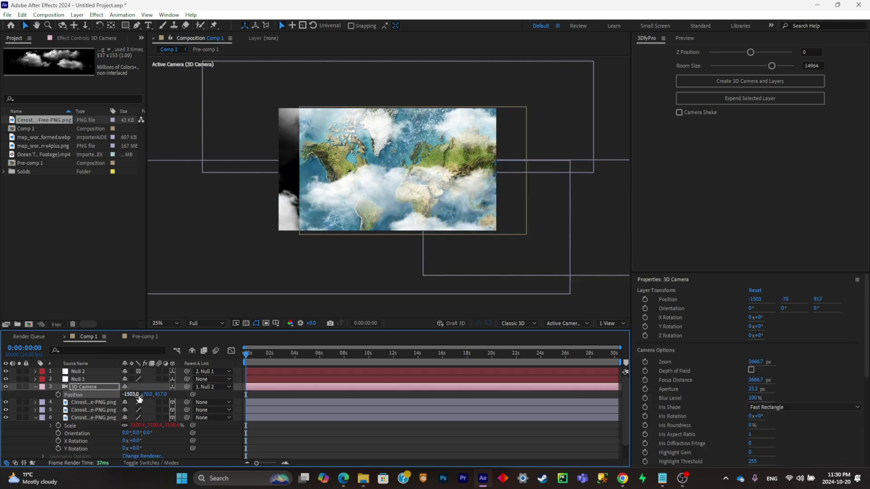
click(58, 394)
drag(251, 358, 266, 358)
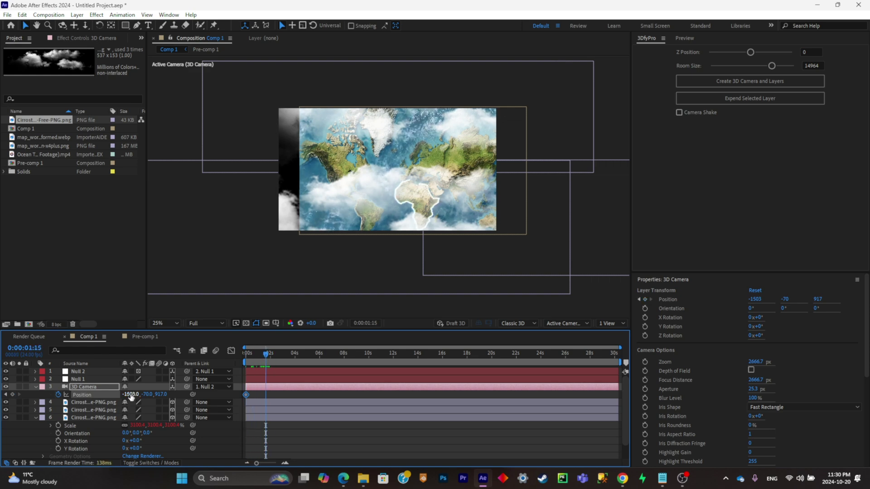
drag(131, 396, 843, 260)
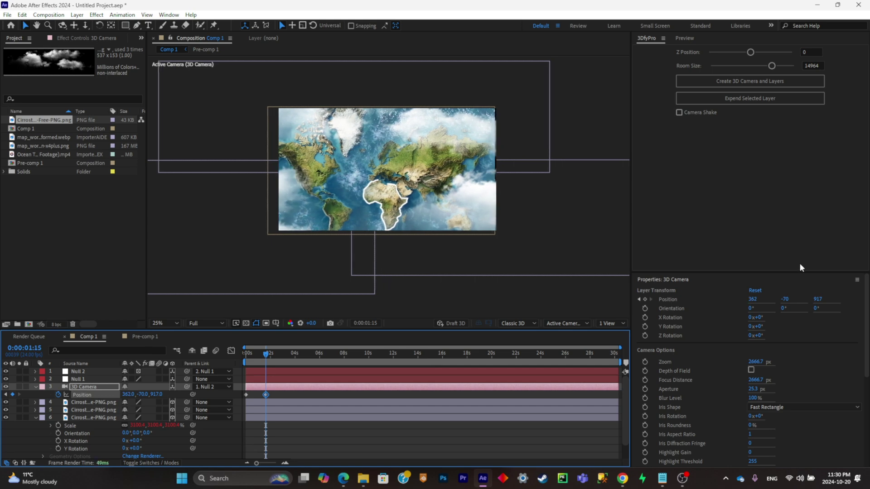
Step: Add a starting Position keyframe to Null 1 at 0:00:01:05
click(95, 380)
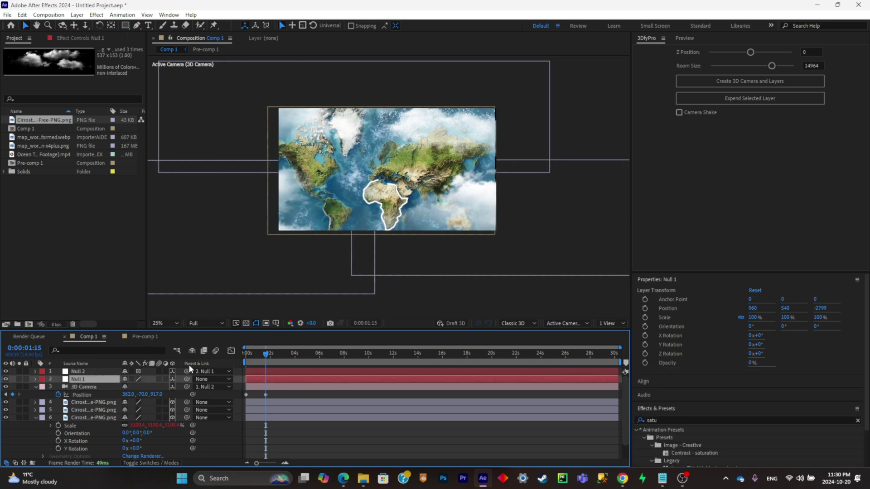
key(p)
drag(265, 354, 261, 354)
click(58, 387)
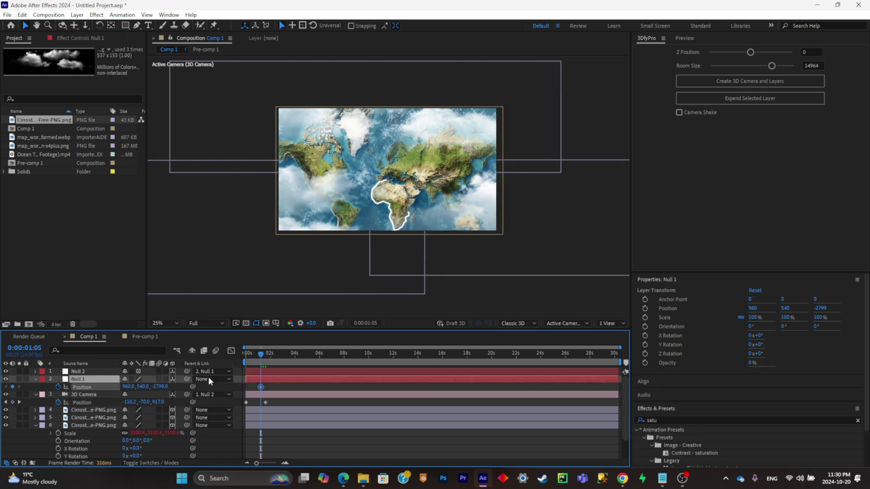
Step: At 0:00:02:09, set Null 1's Position to X 890 and Z 4357, adjusting Y to frame Africa close up
click(274, 355)
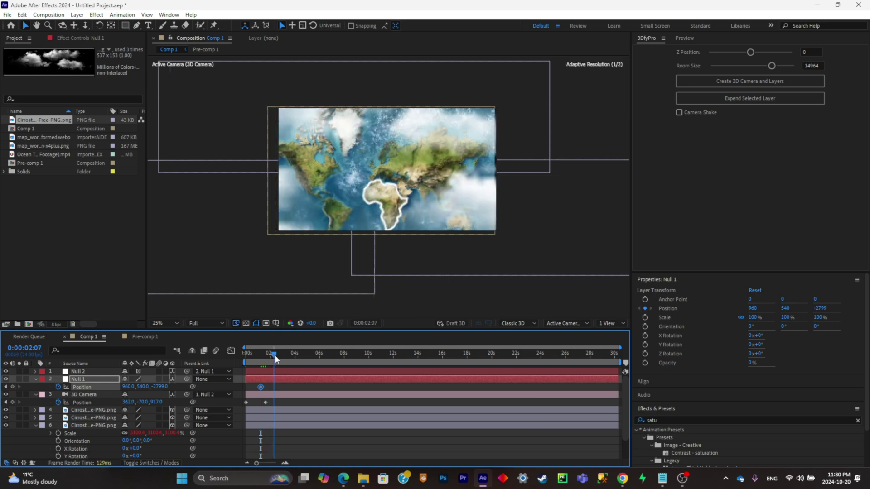
drag(162, 386, 765, 104)
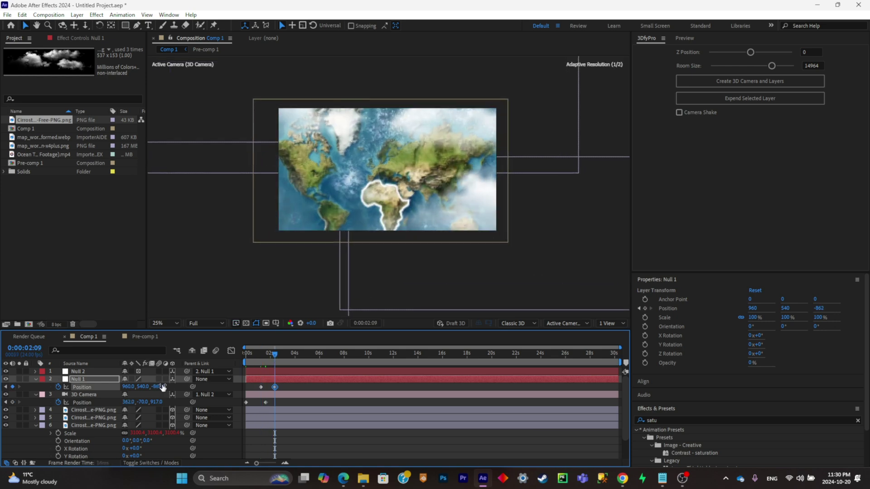
drag(161, 388, 274, 313)
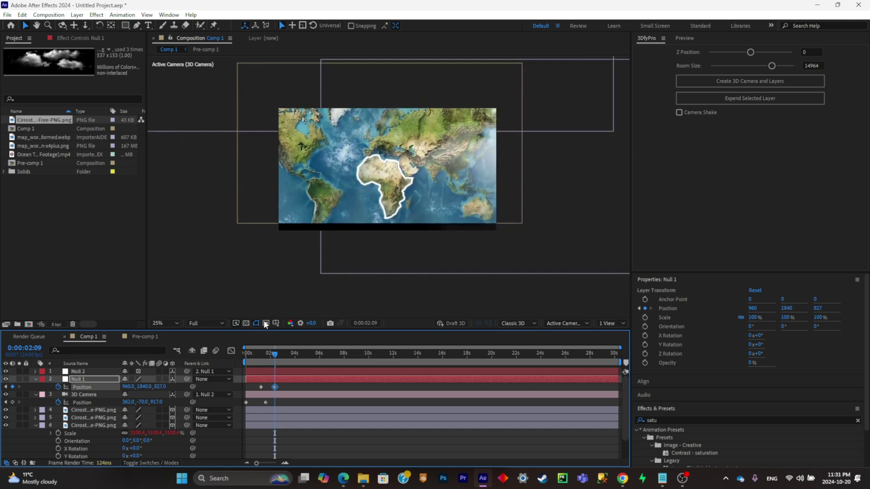
drag(164, 386, 296, 359)
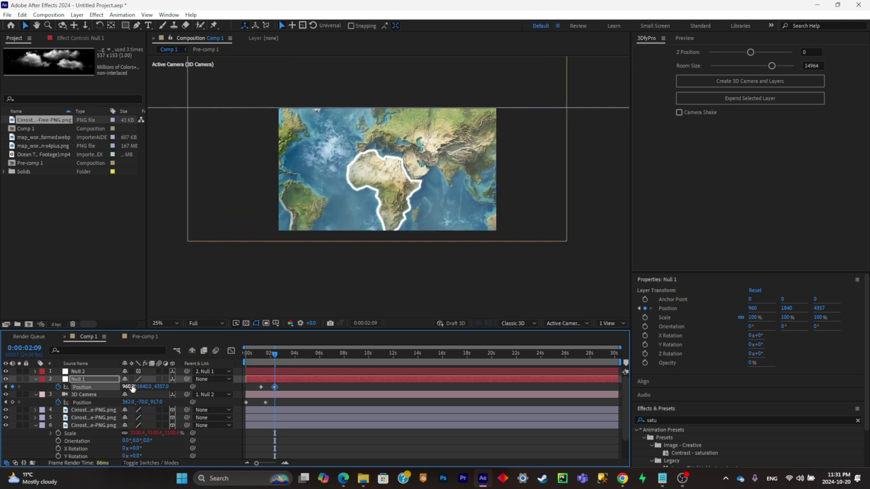
drag(127, 386, 198, 340)
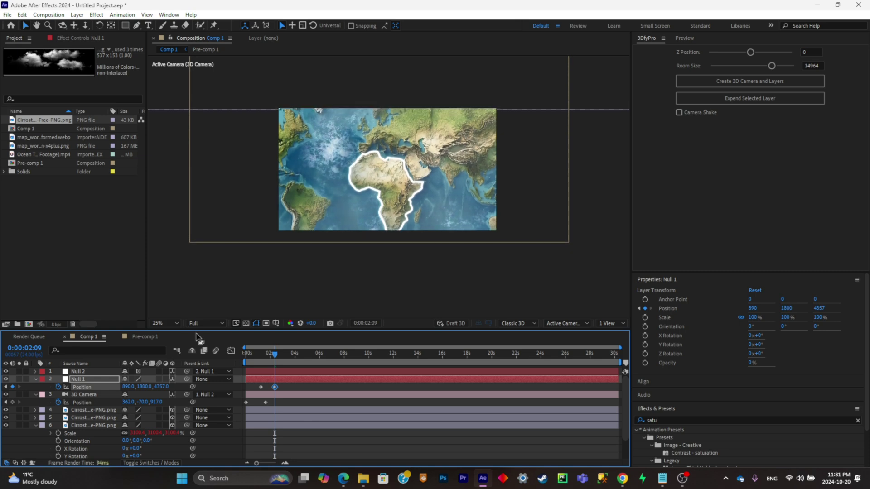
drag(167, 384, 266, 358)
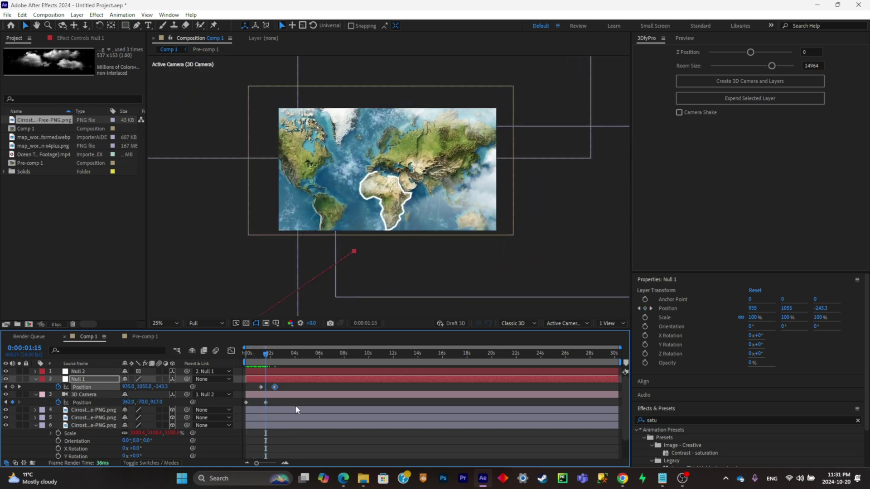
Step: Apply Easy Ease to all Position keyframes of Null 1 and the 3D Camera, and preview from the first frame
drag(298, 406, 236, 380)
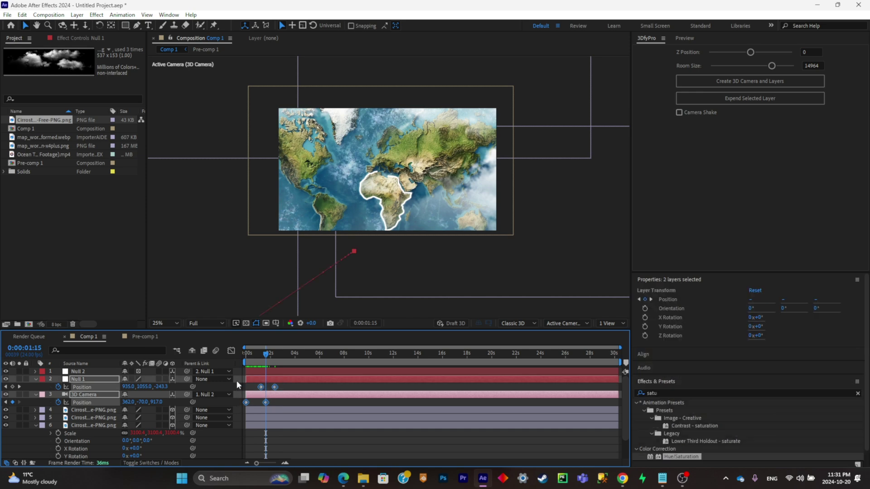
key(F9)
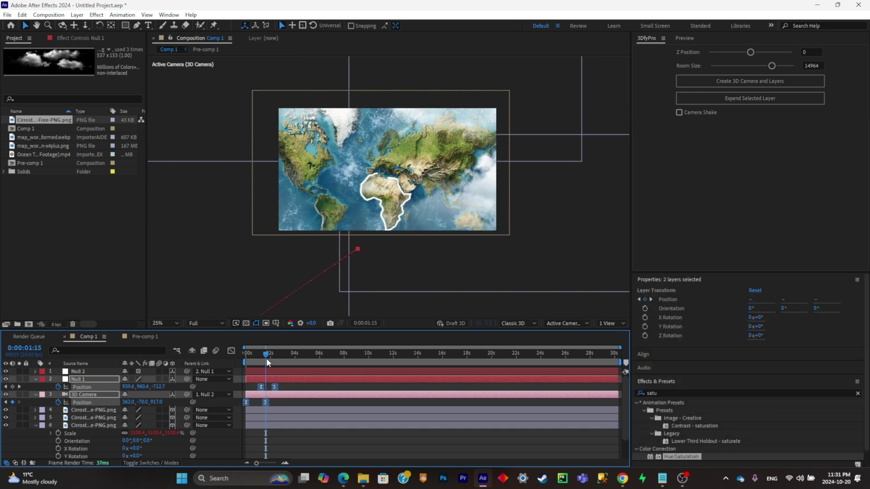
drag(267, 359, 235, 362)
key(space)
Step: Spread out the Null 1 and 3D Camera Position keyframes, ending the camera's move at about 2 seconds, and preview the animation
click(279, 388)
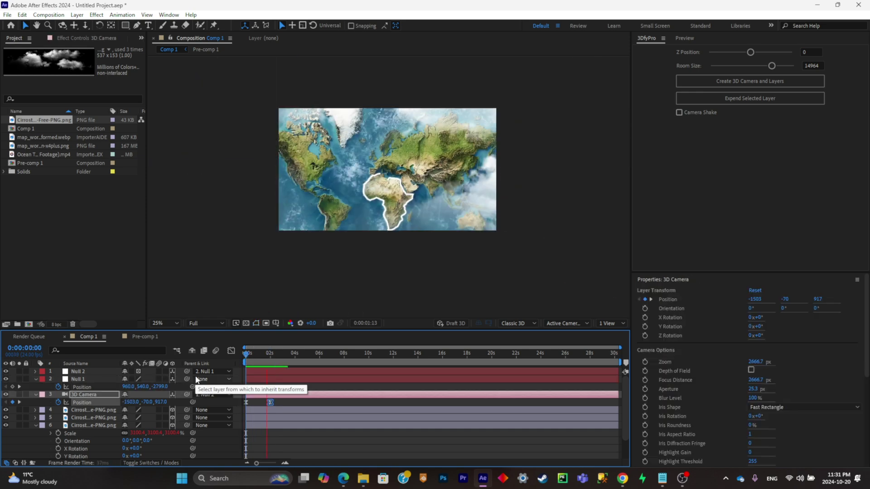
key(space)
key(space)
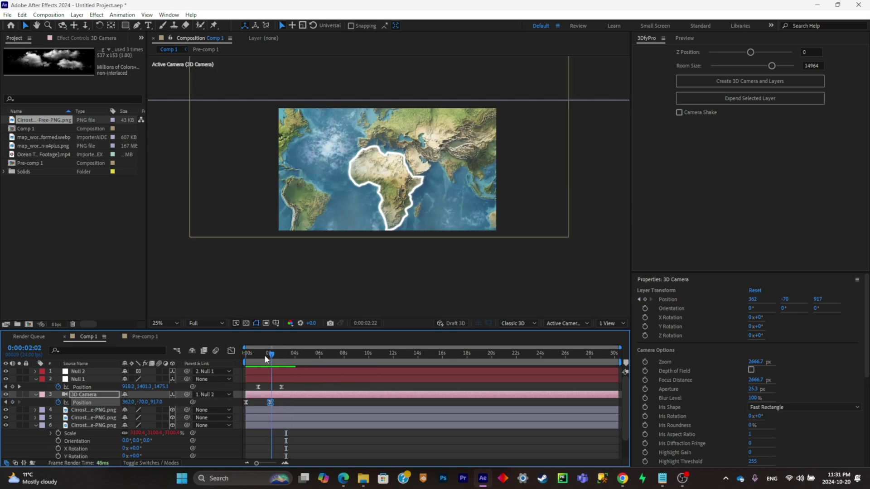
drag(264, 356, 231, 363)
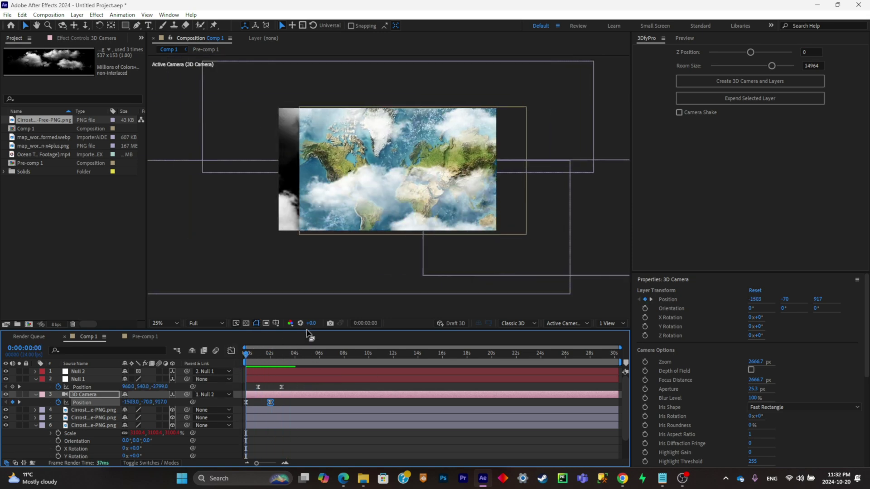
Step: Collapse the properties of all layers and select the Pre-comp 1 layer
key(ctrl+a)
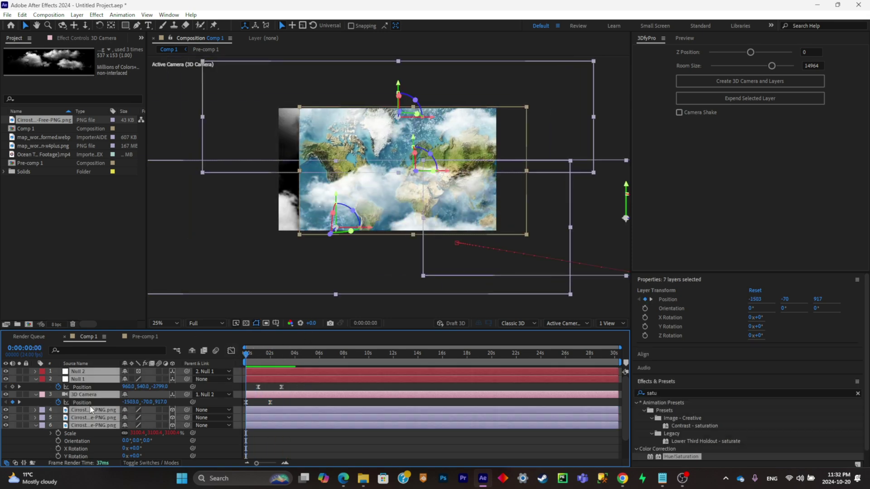
key(u)
click(103, 427)
click(102, 417)
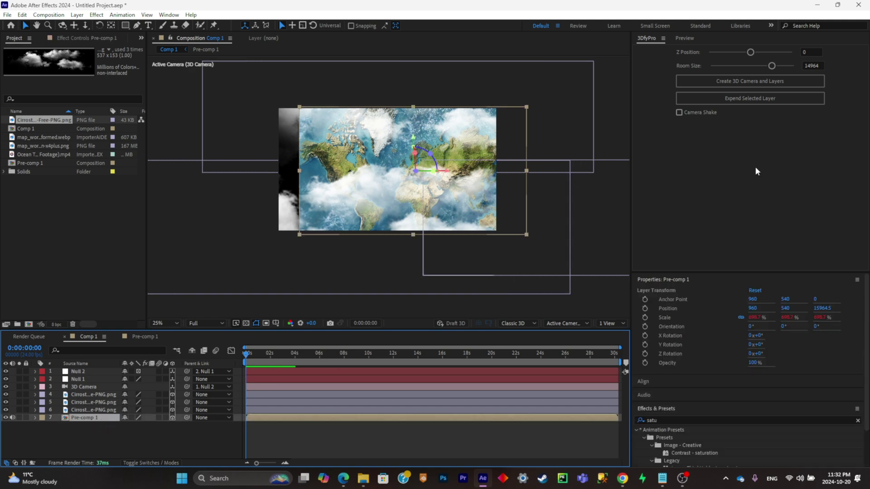
Step: Expand the selected Pre-comp 1 layer with 3DfyPro to fill the empty area beside the map, and check a frame about one second in
click(762, 105)
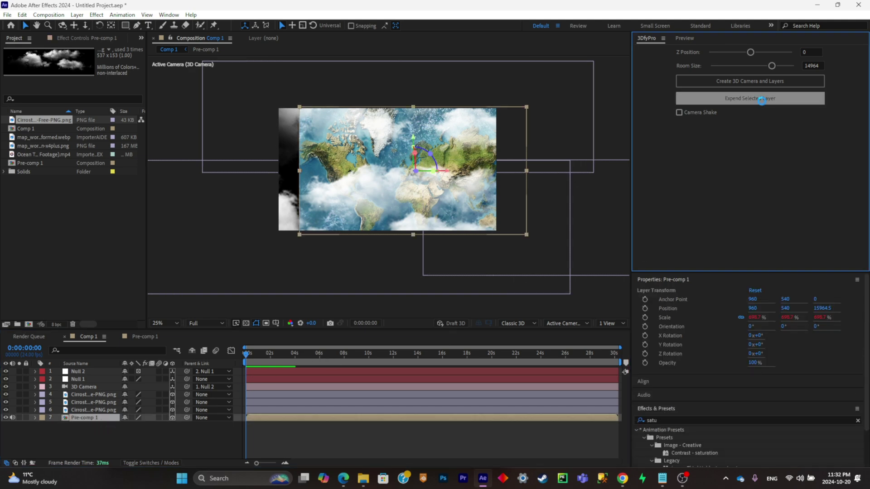
key(ctrl+z)
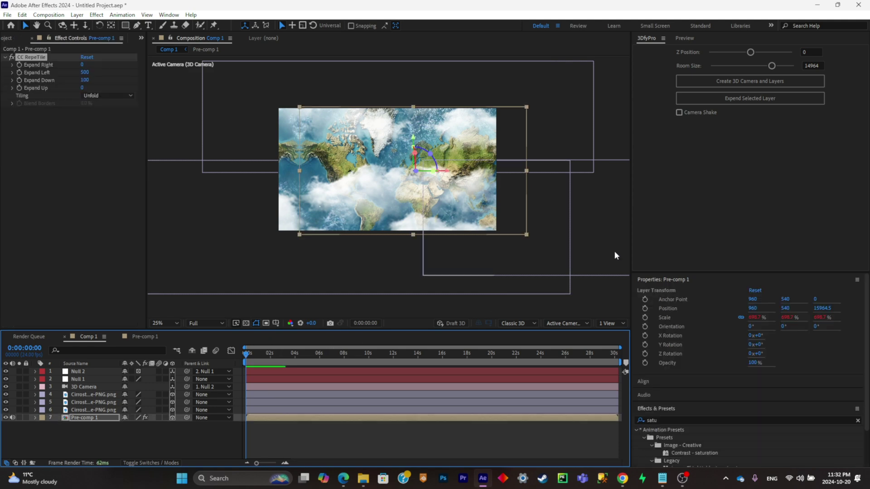
drag(252, 354, 260, 354)
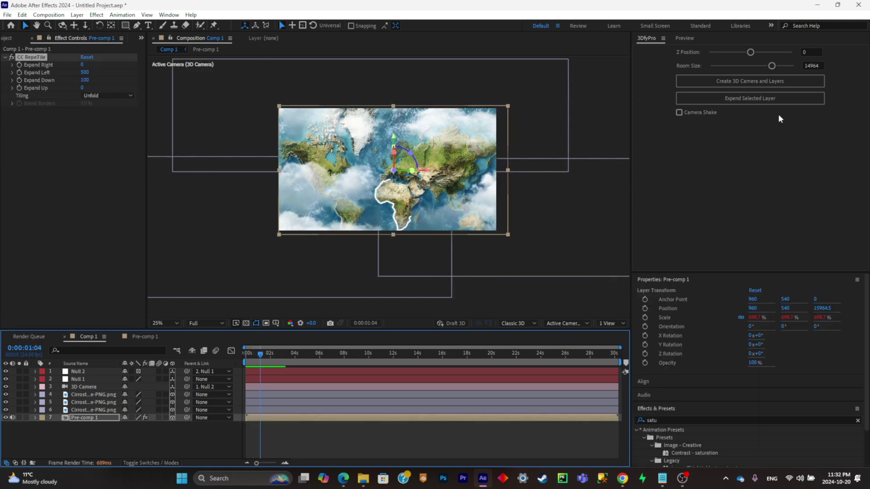
Step: Enable 3DfyPro's camera shake with frequency 0.3 and intensity 1.14, and preview the movement
click(680, 112)
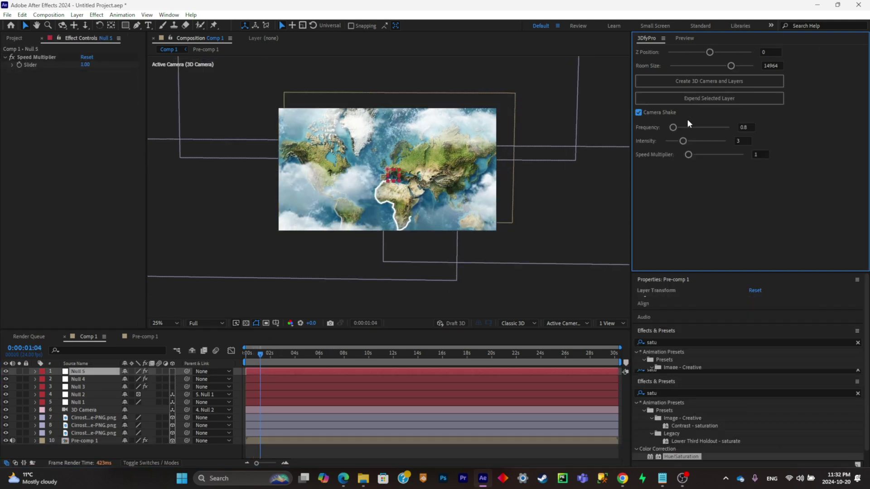
drag(257, 358, 249, 360)
drag(683, 142, 674, 141)
key(space)
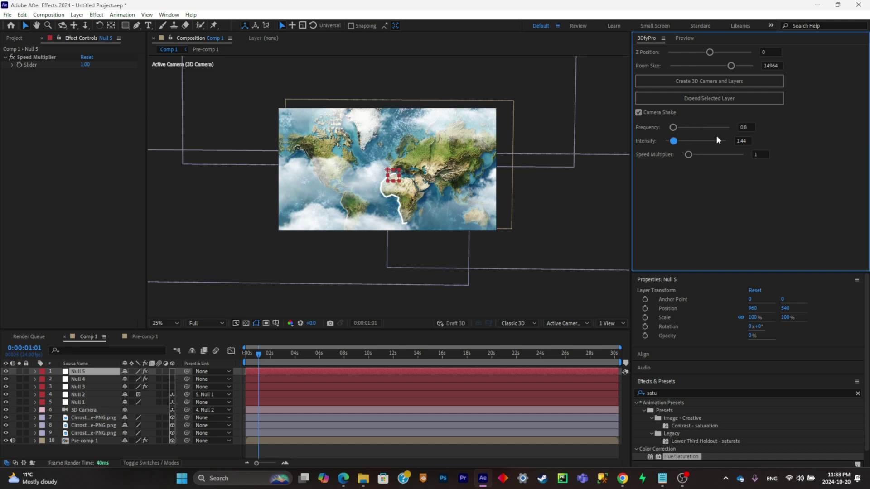
click(746, 127)
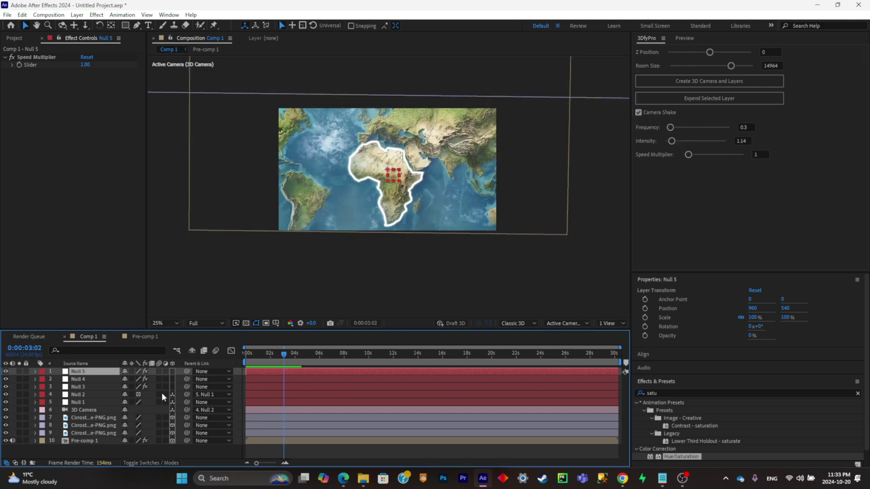
Step: Enable motion blur for all layers in Comp 1
key(ctrl+a)
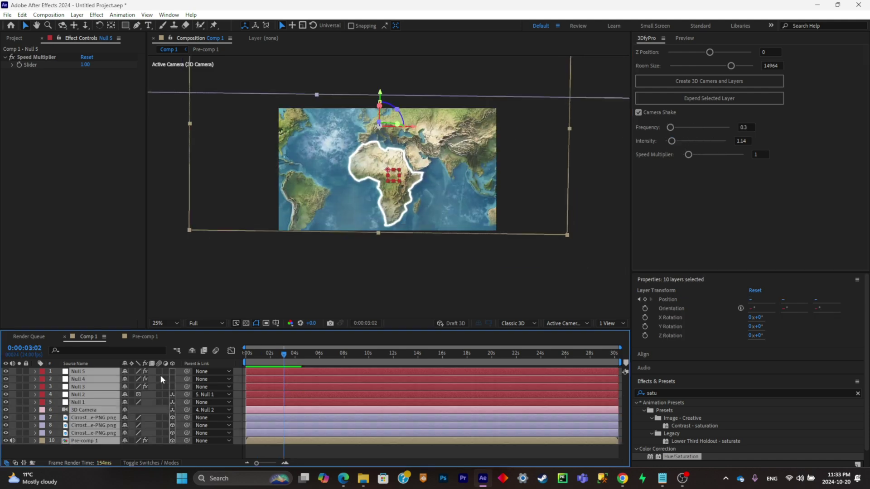
click(159, 372)
Step: Save the project as "best map" and preview the finished animation from the first frame
drag(268, 352, 219, 363)
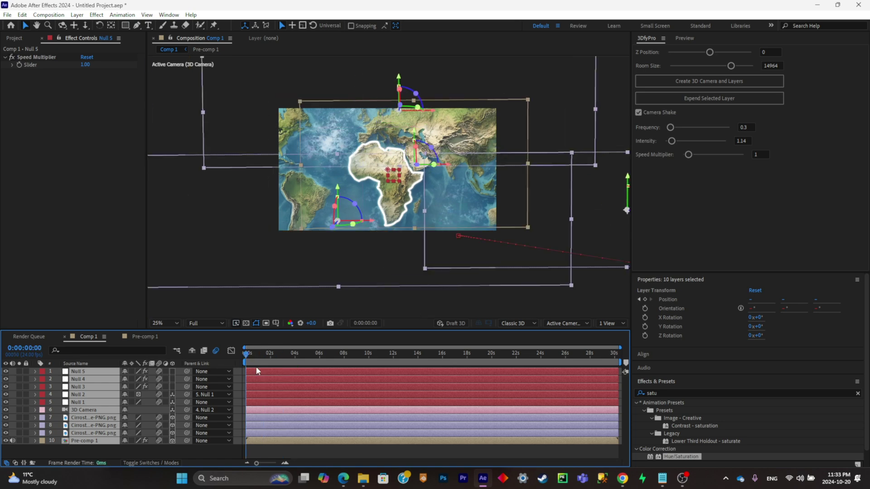
key(ctrl+s)
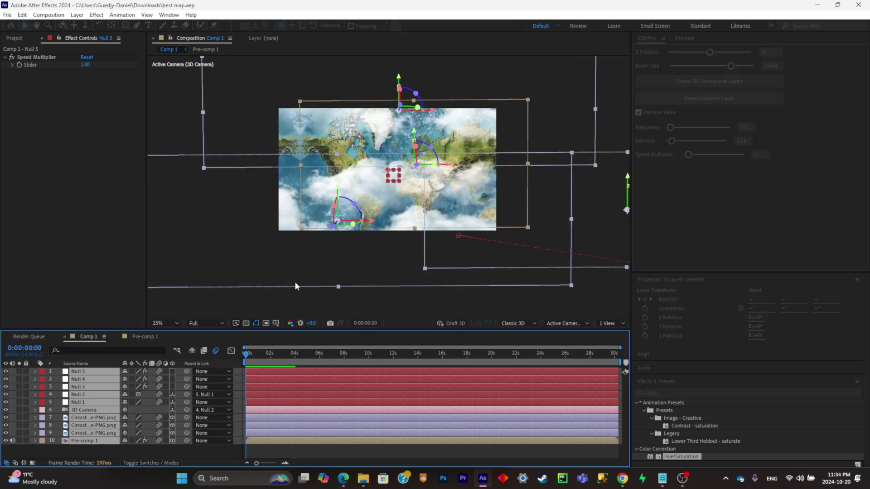
key(space)
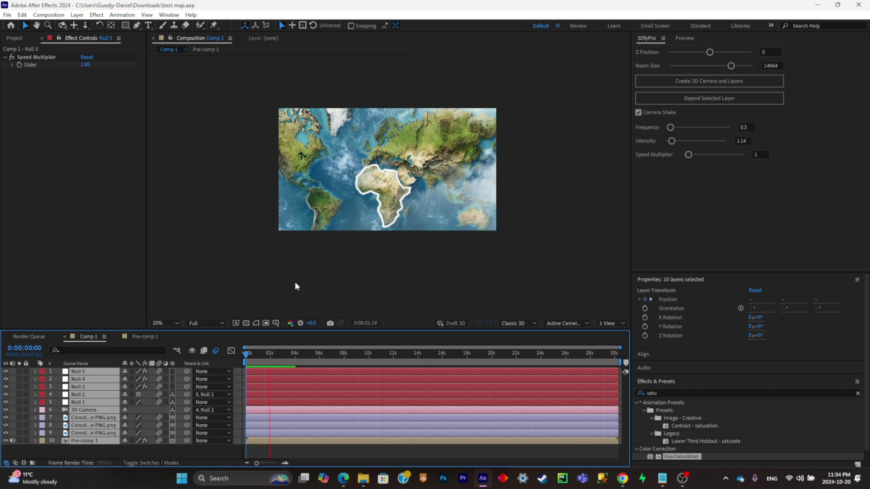